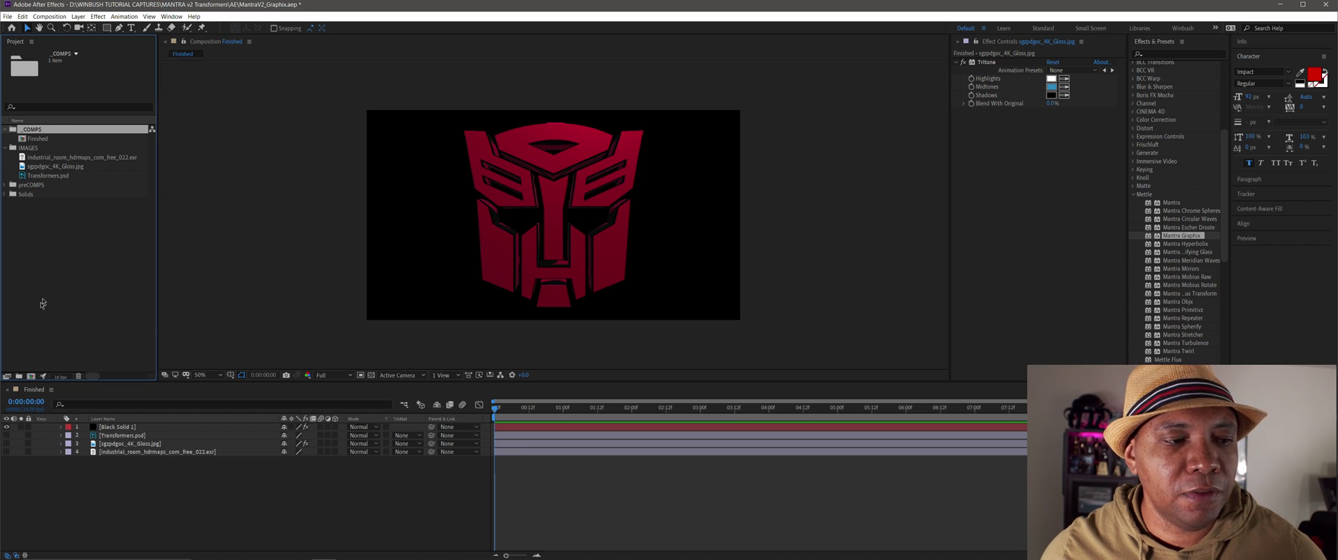
Step: Create a 1920 × 1080, 24 fps composition named New
left_click(29, 376)
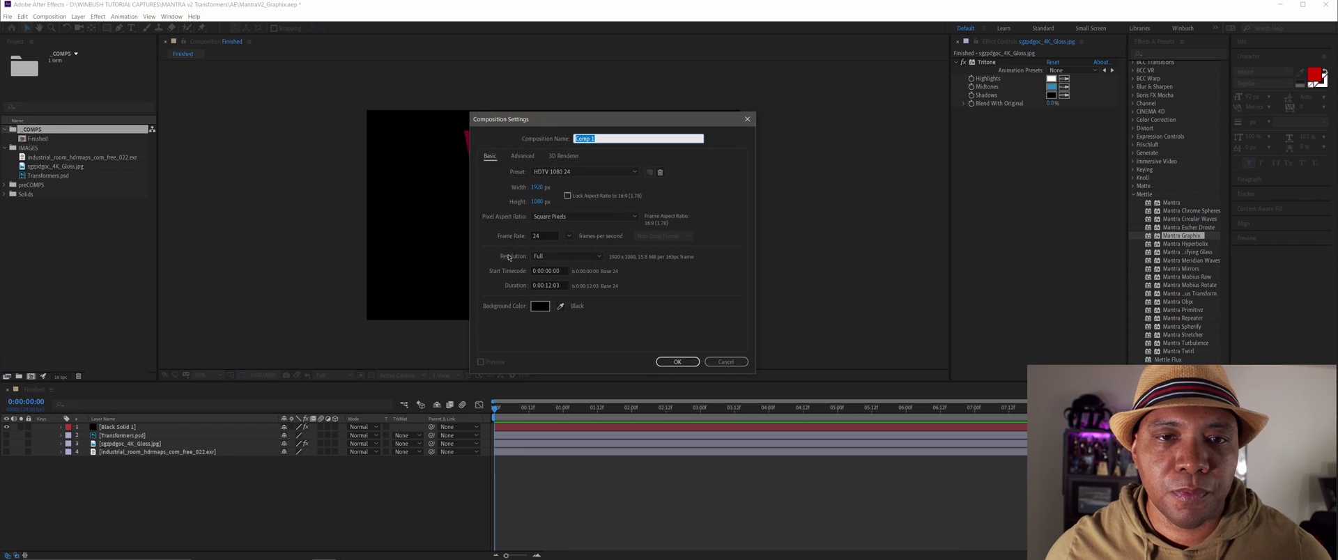
type("New")
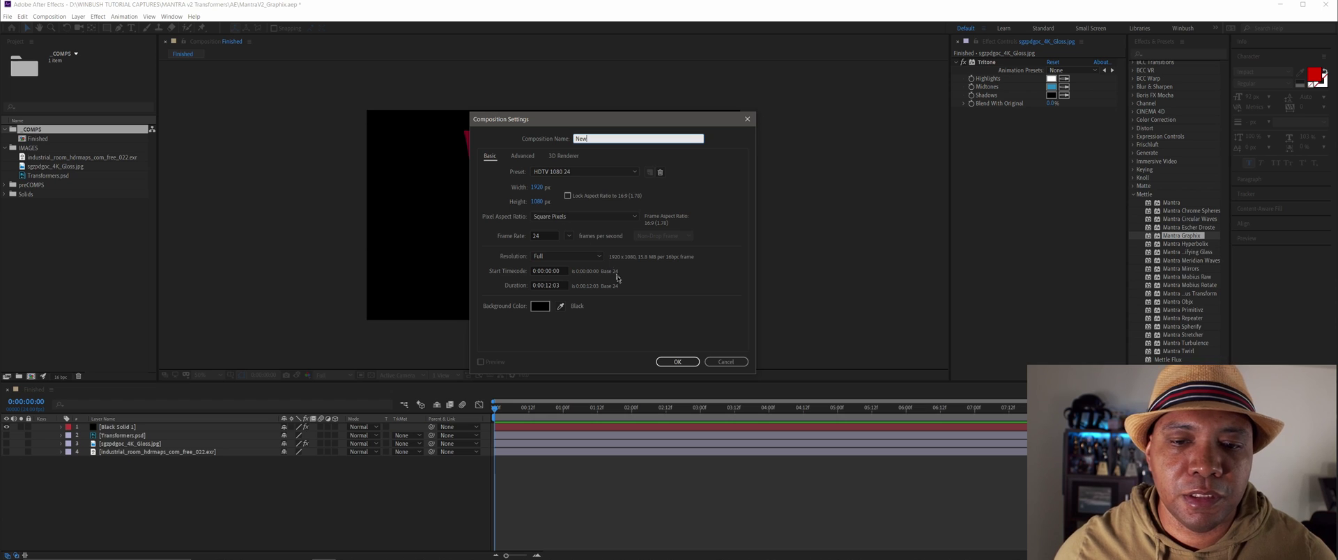
left_click(683, 363)
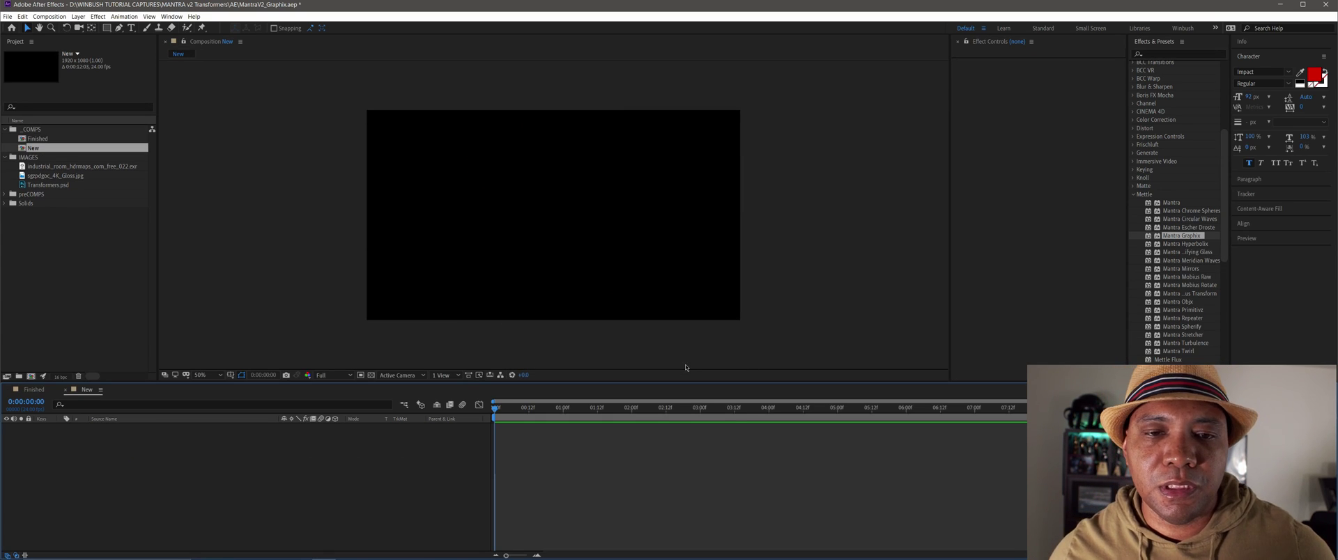
Step: Add Transformers.psd to the New composition and scale the layer down to 25%
left_click(38, 187)
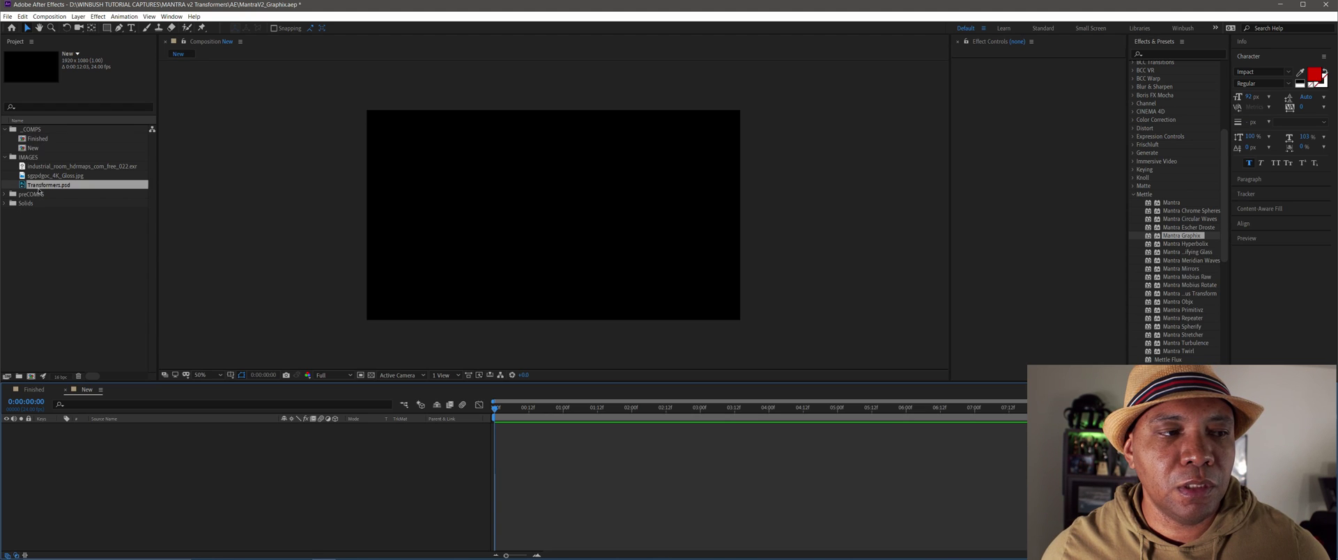
left_click_drag(55, 187, 132, 482)
key("s")
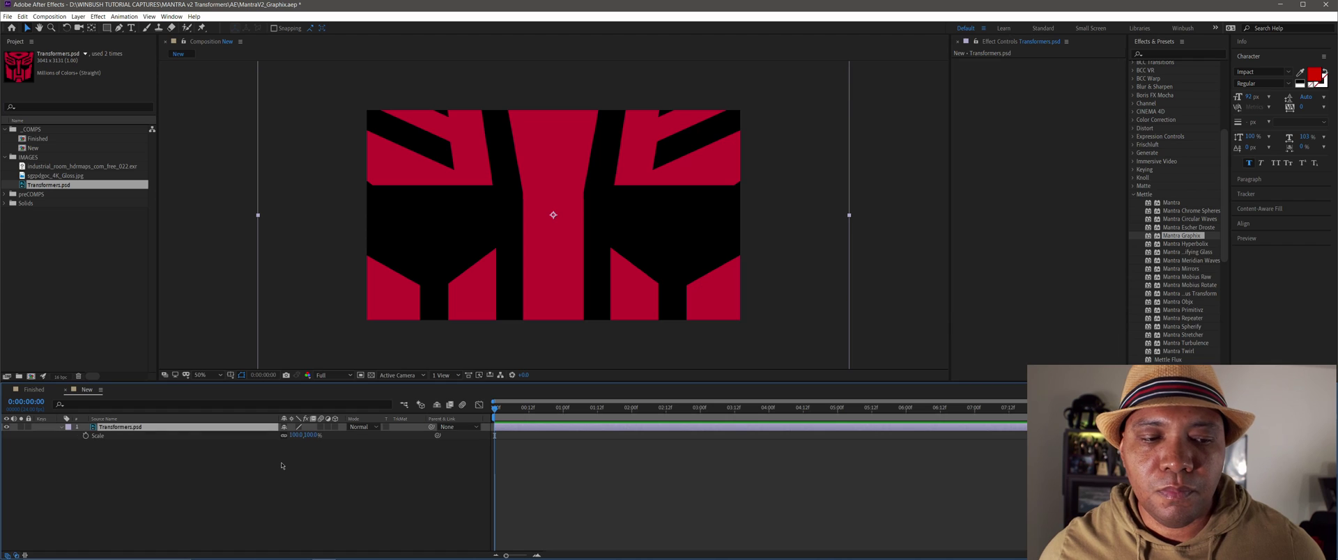
left_click(127, 438)
left_click(293, 436)
type("50")
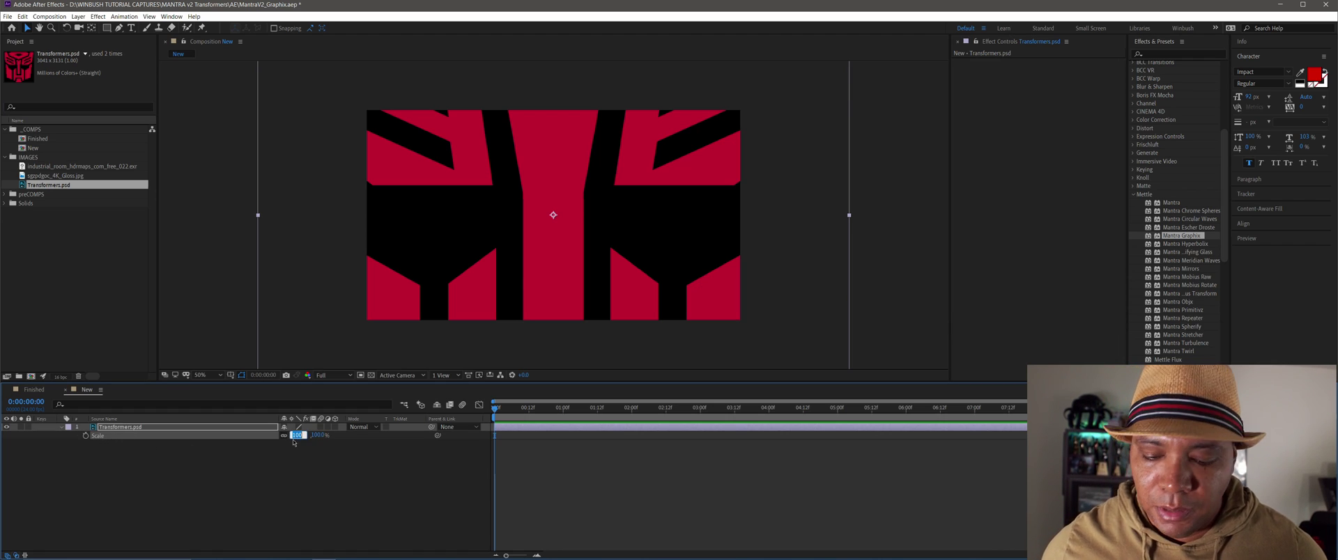
key("Return")
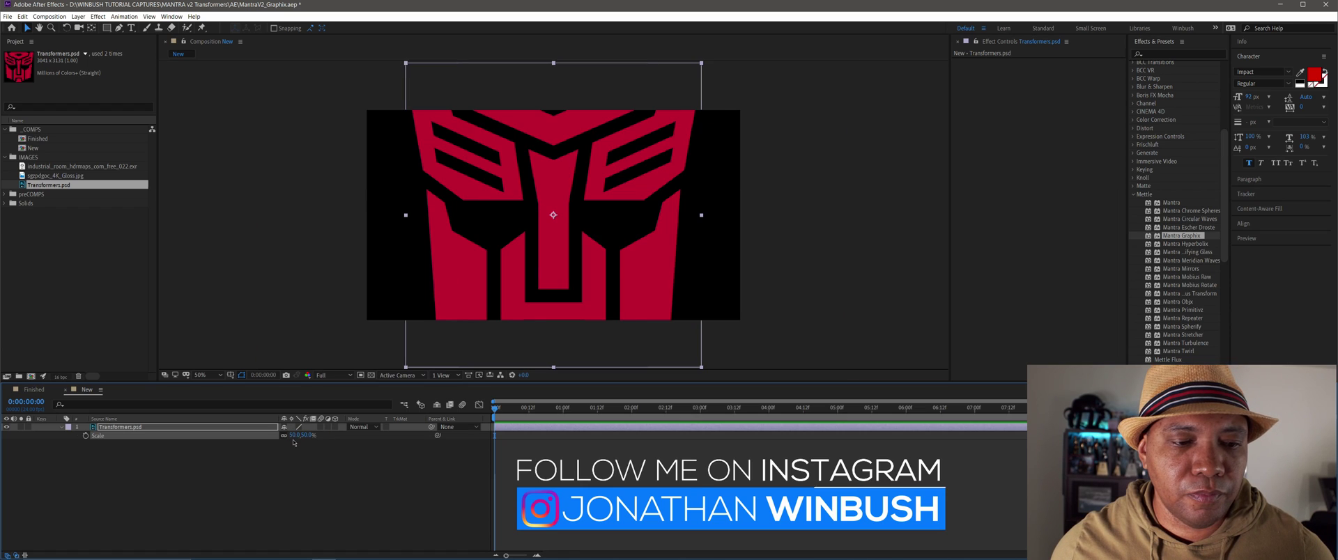
left_click(293, 435)
type("25")
key("Return")
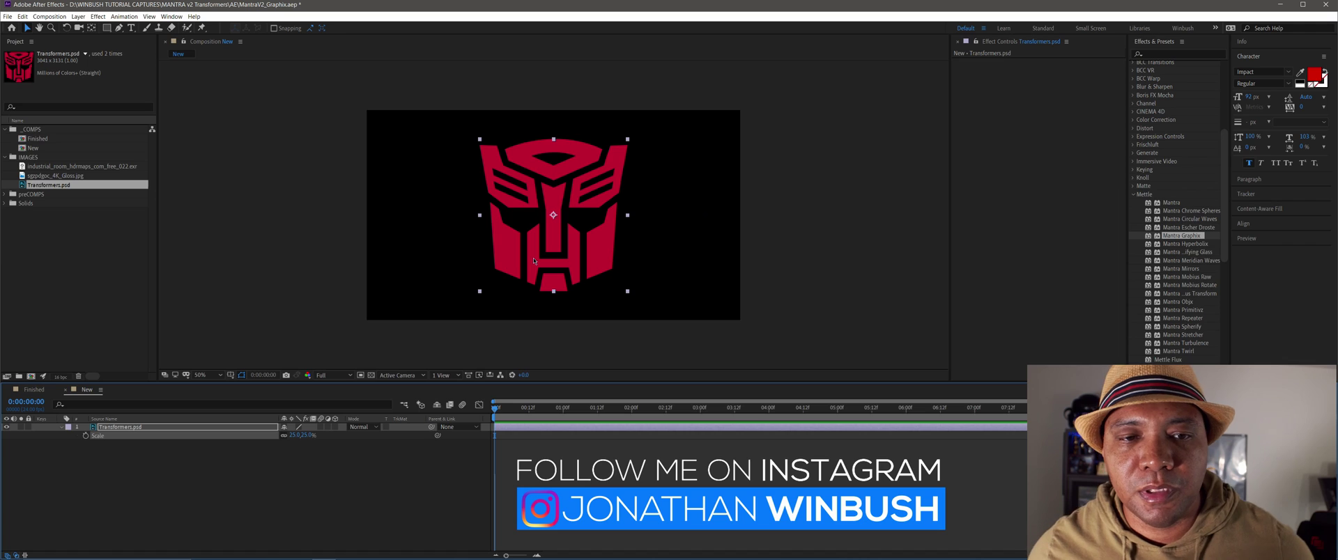
Step: Create a black solid layer named Mantra that matches the composition size
right_click(282, 488)
key("Escape")
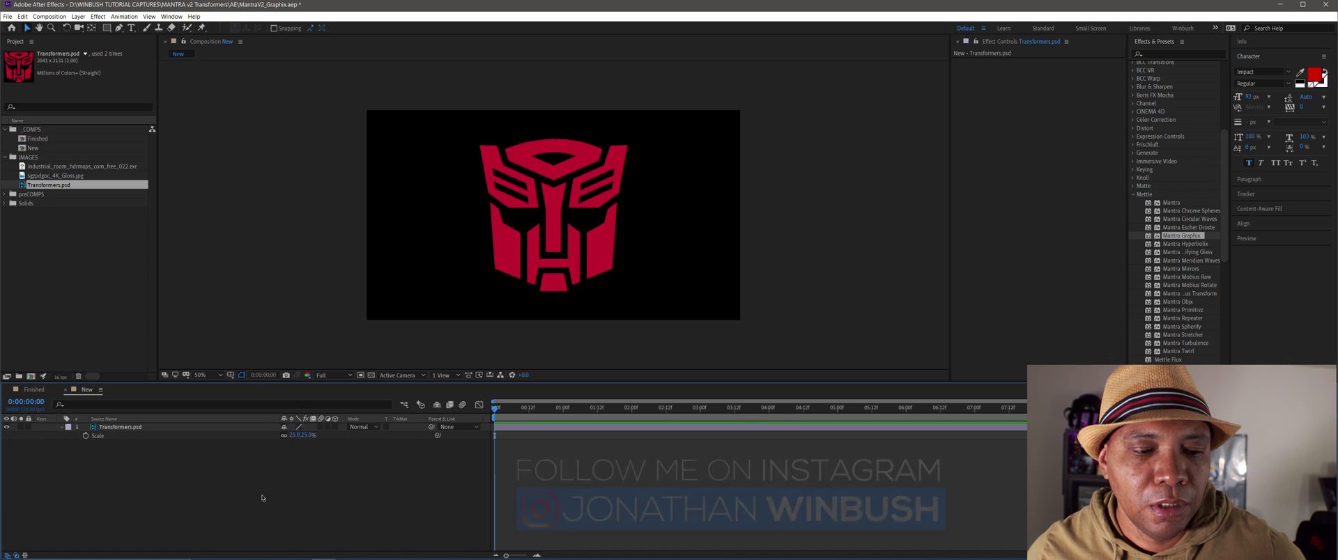
right_click(262, 498)
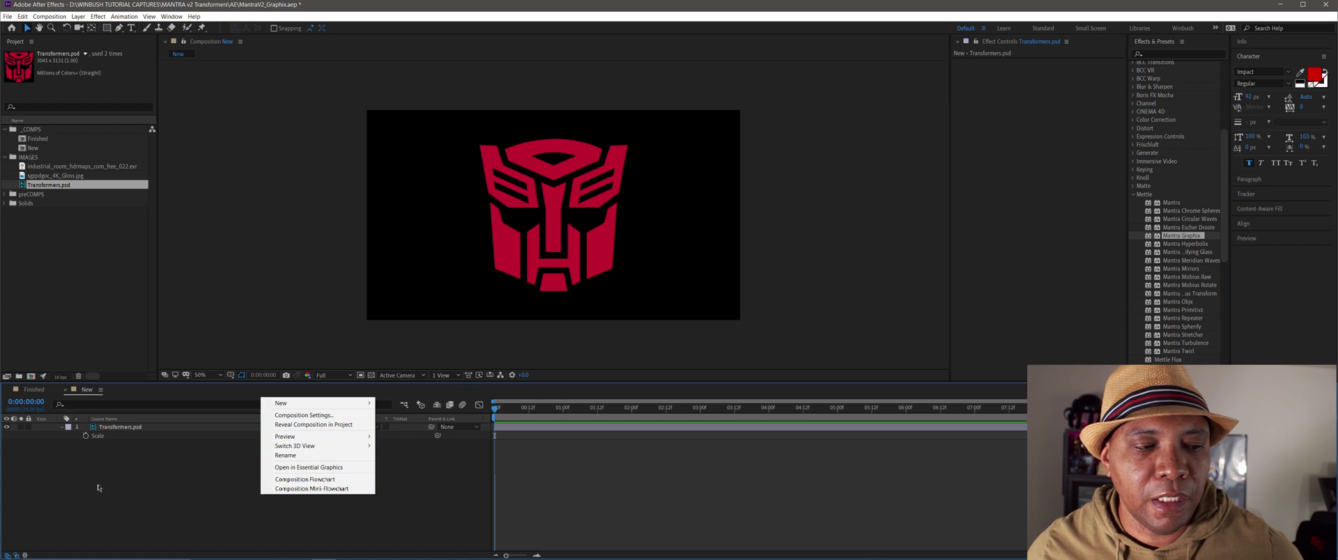
mouse_move(349, 404)
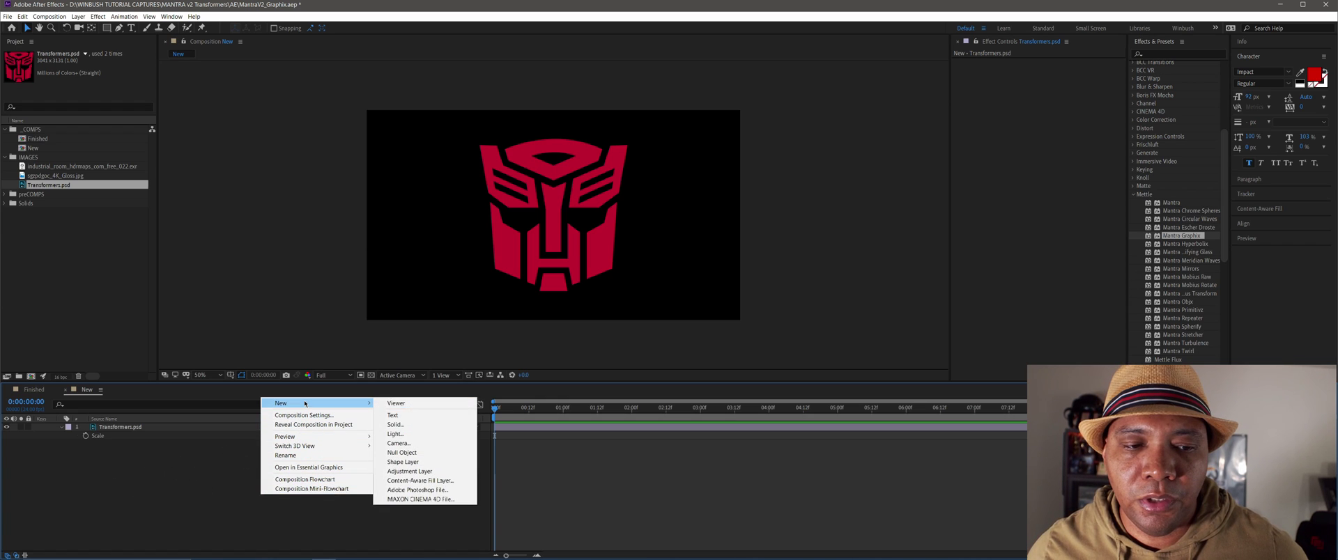
left_click(395, 424)
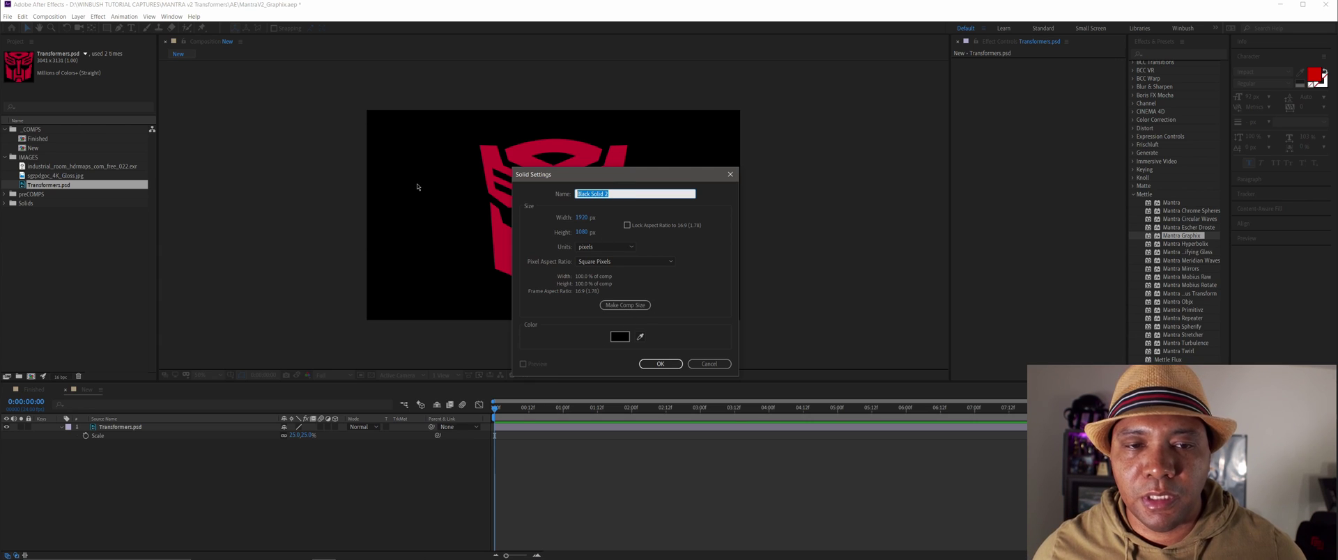
type("Mantra")
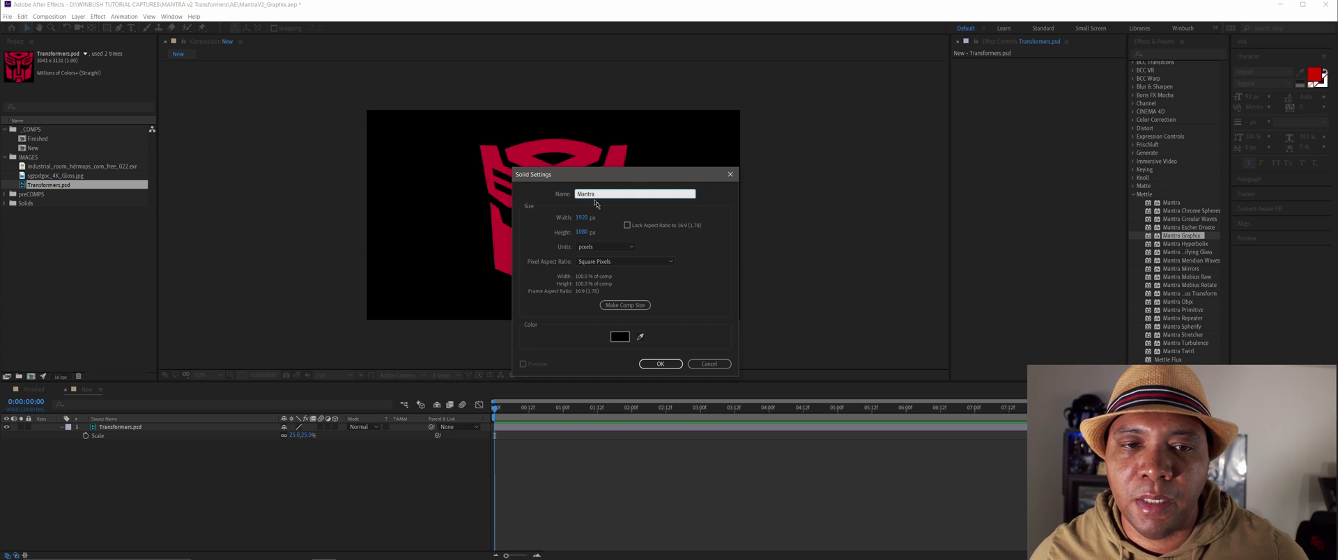
left_click(625, 305)
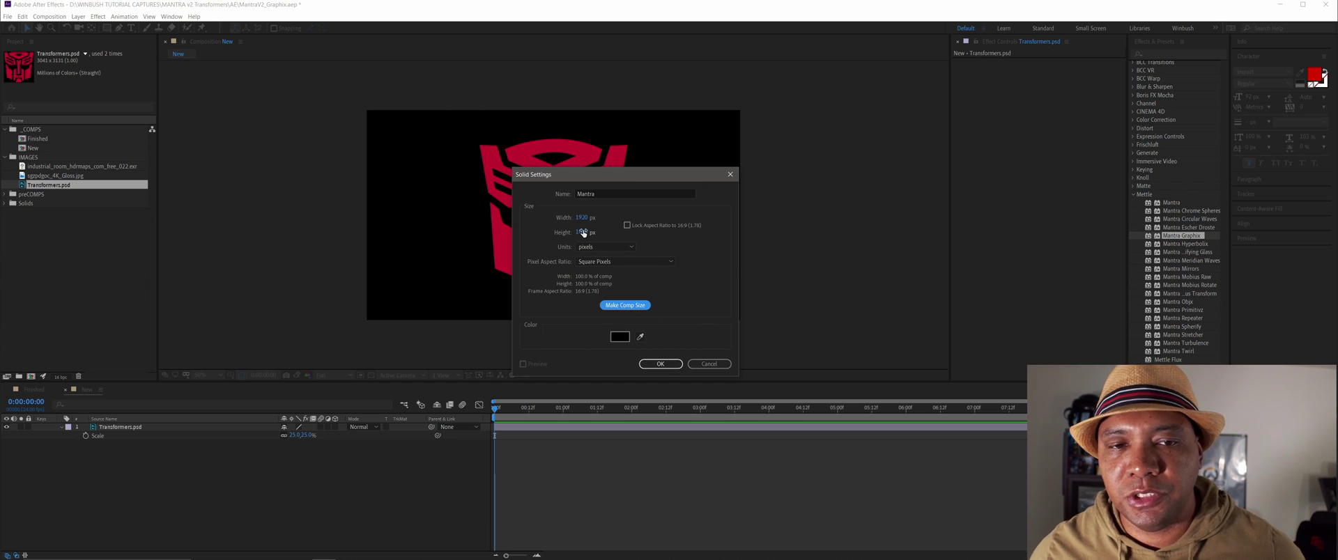
left_click(660, 364)
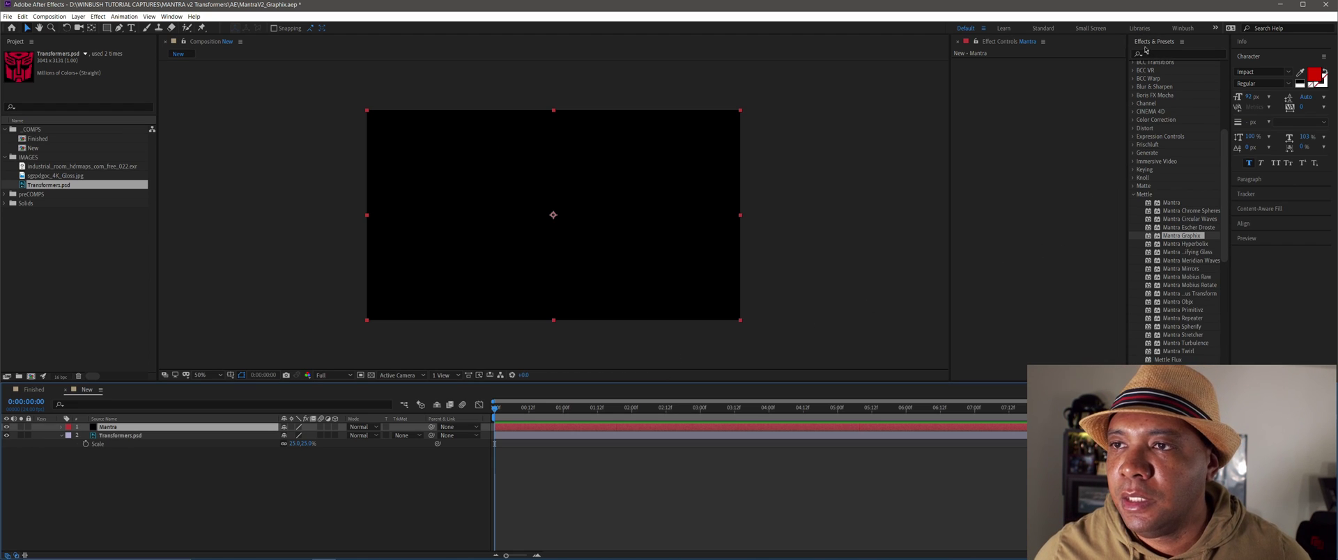
Step: Apply the Mantra Graphix effect to the Mantra solid
left_click(1196, 236)
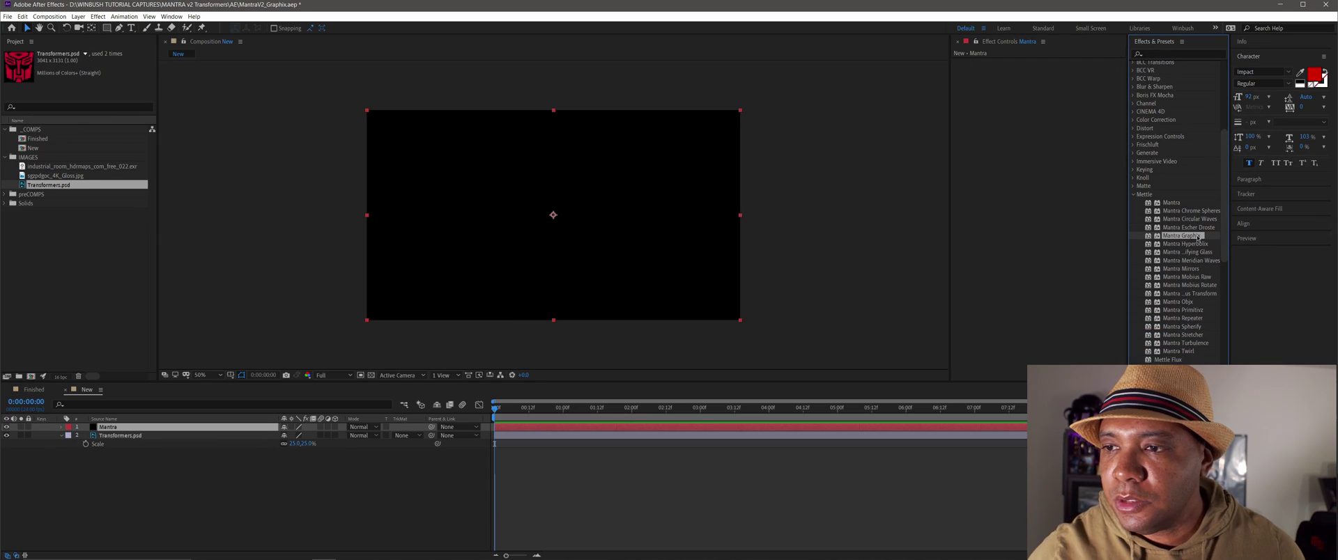
left_click_drag(1216, 249, 908, 212)
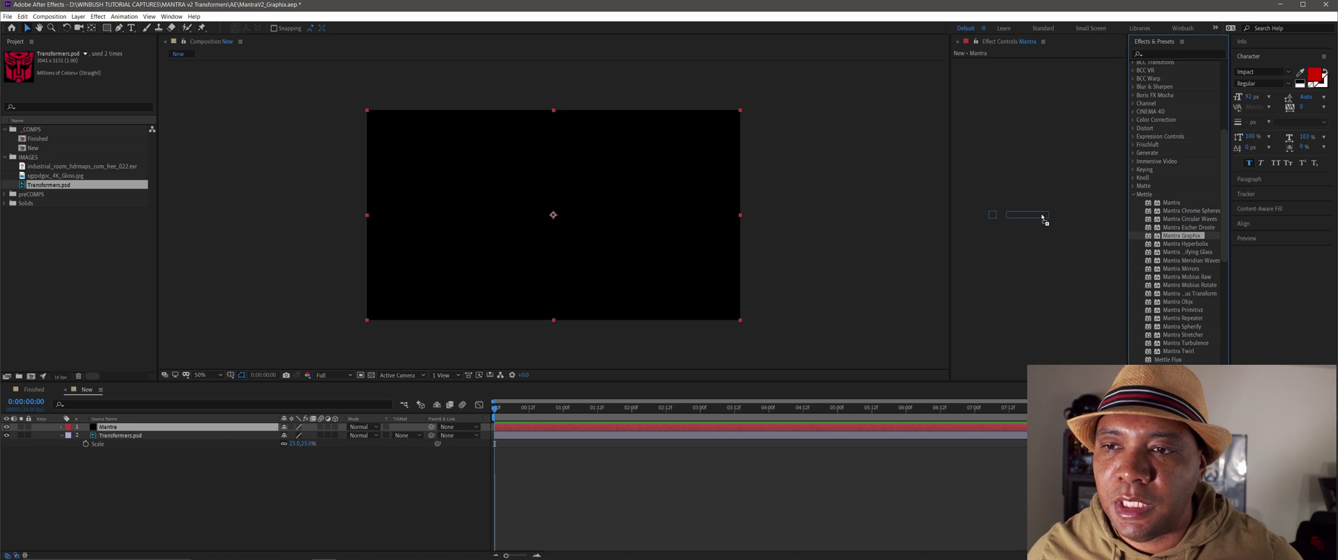
left_click_drag(1043, 219, 1041, 215)
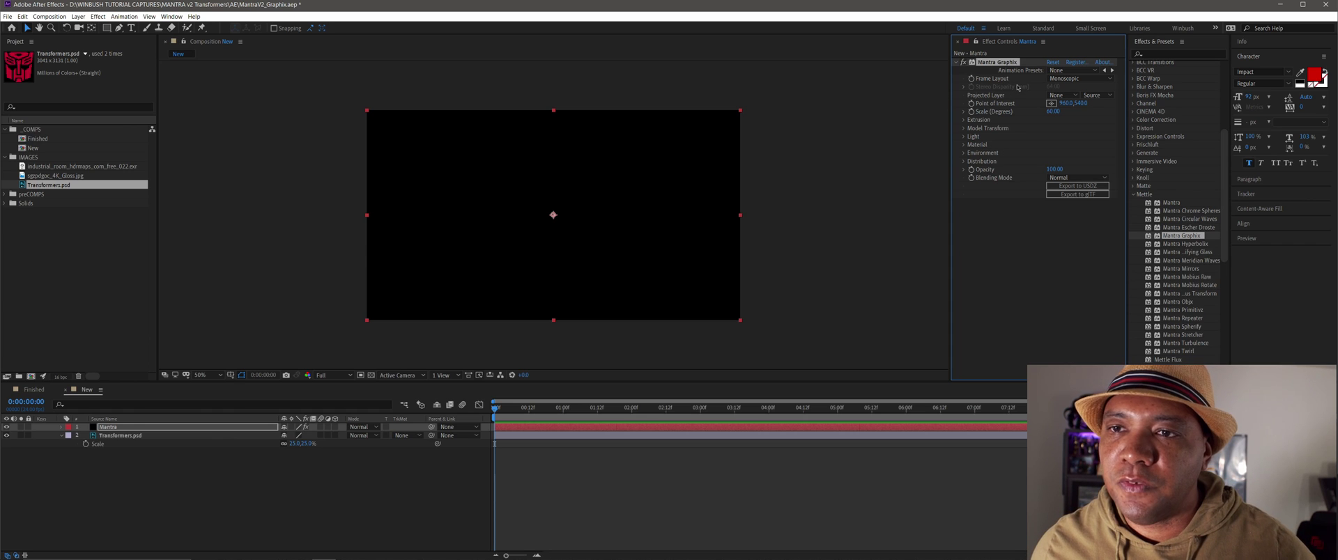
Step: Set the Mantra Graphix projected layer to Transformers.psd and its frame layout to Rectilinear (Flat)
left_click(993, 102)
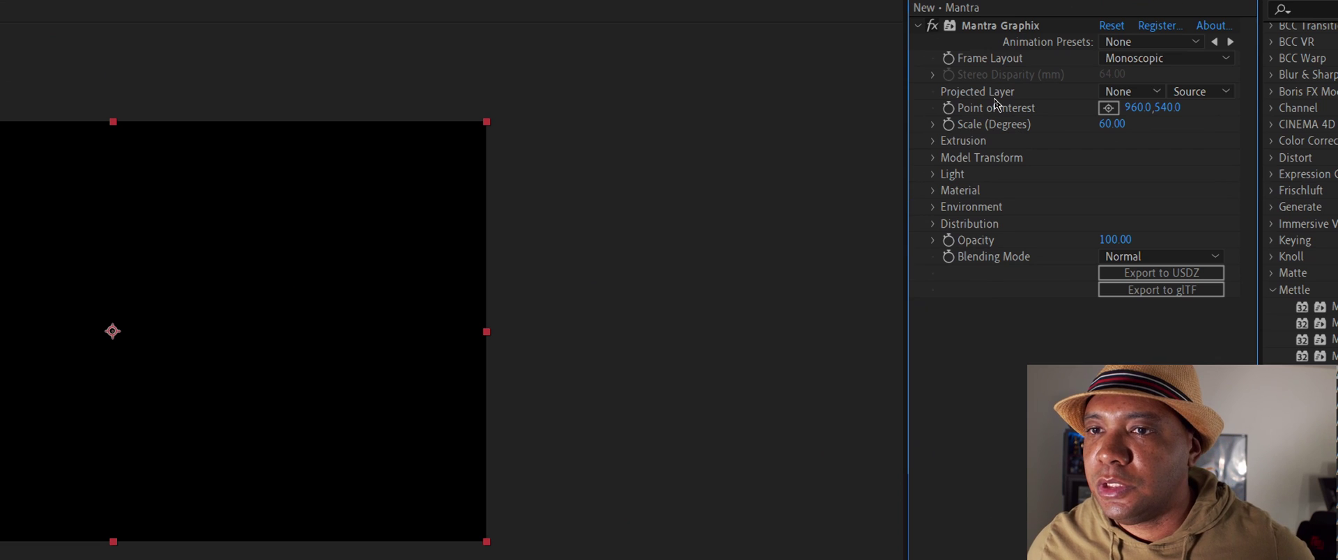
left_click(1125, 92)
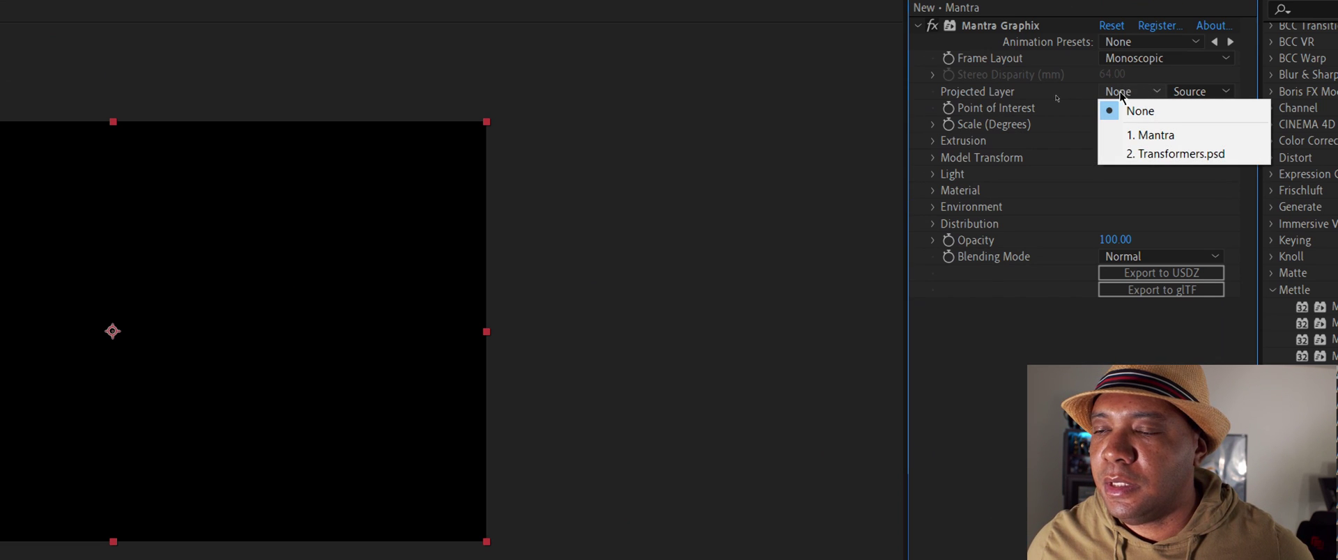
left_click(1198, 153)
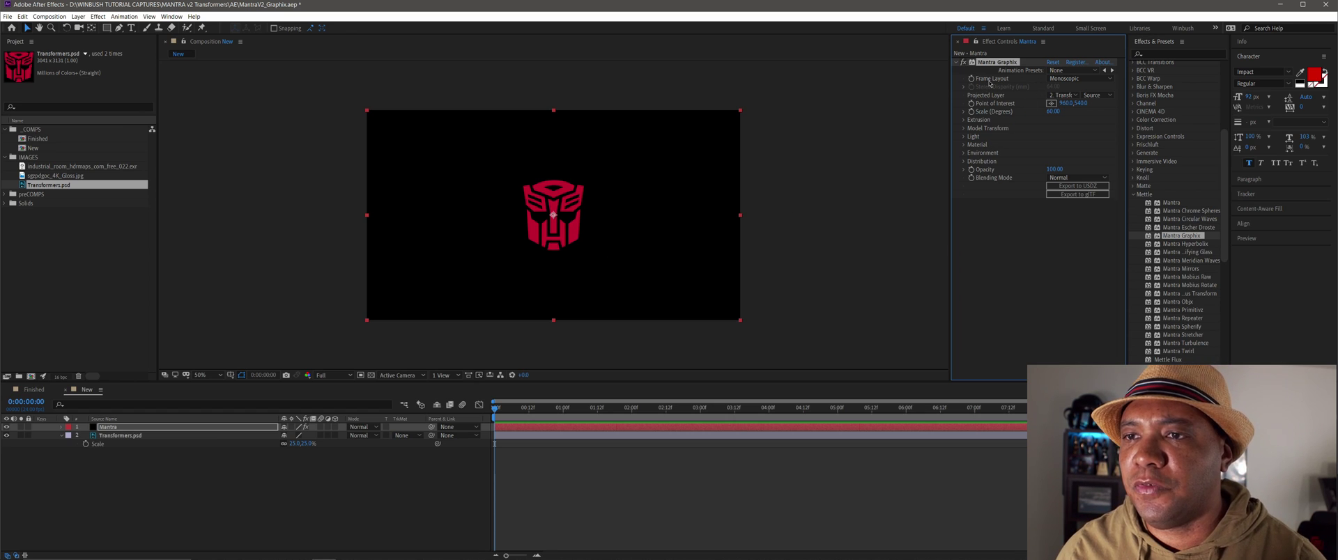
left_click(1059, 80)
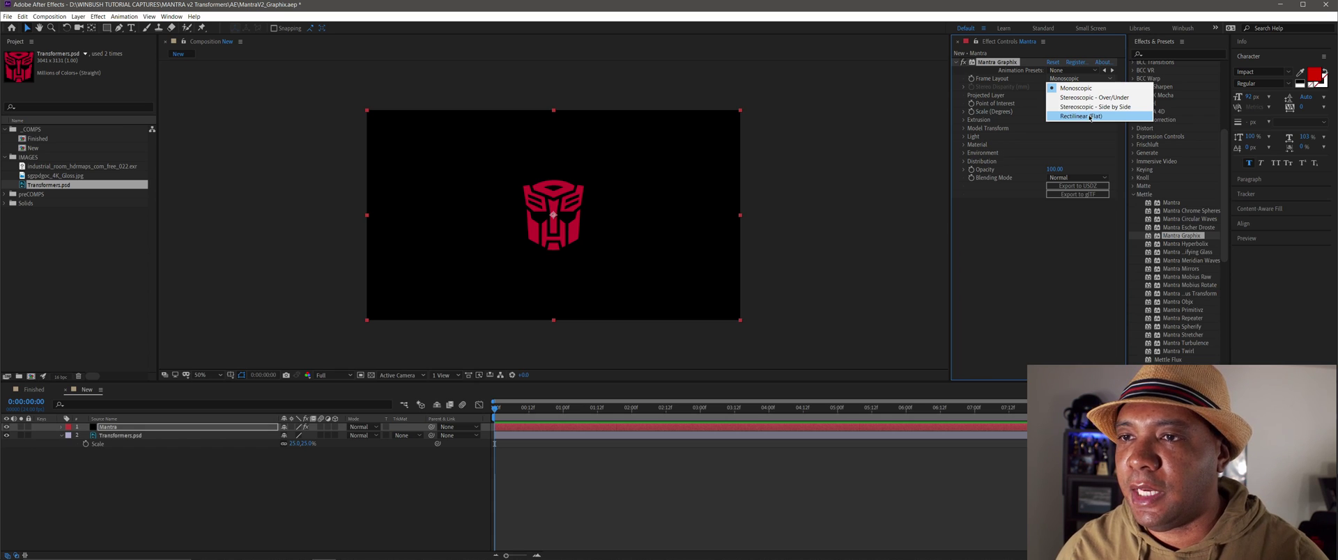
left_click(1090, 116)
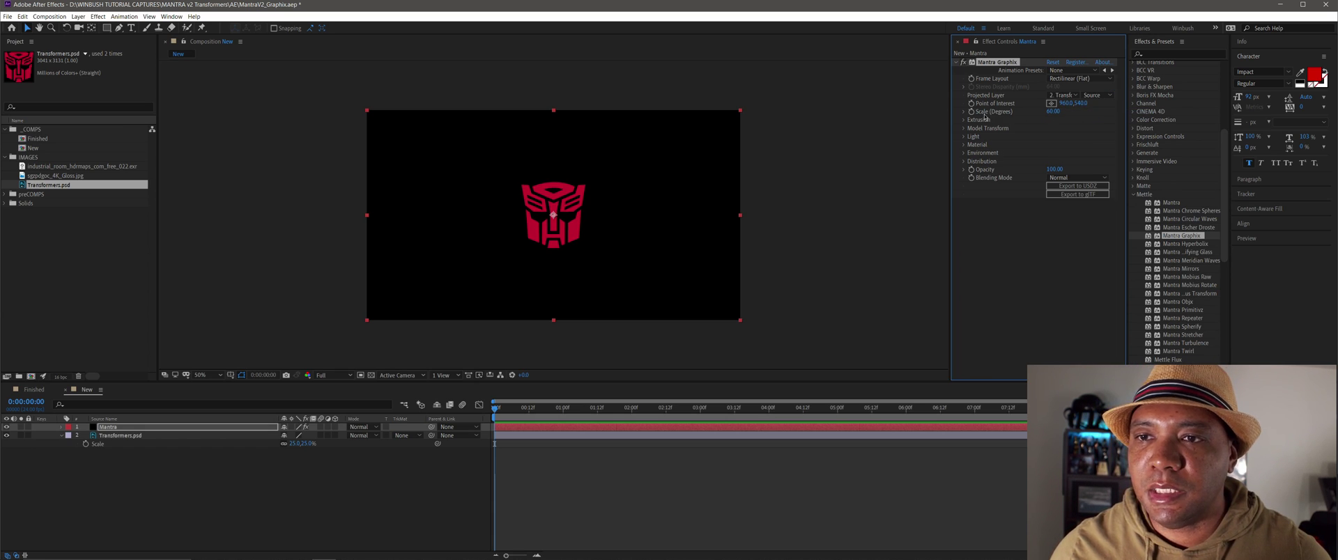
Step: Enlarge the projected logo by setting the effect's Scale (Degrees) to 150
left_click_drag(1057, 114, 1076, 113)
left_click(1054, 111)
type("120")
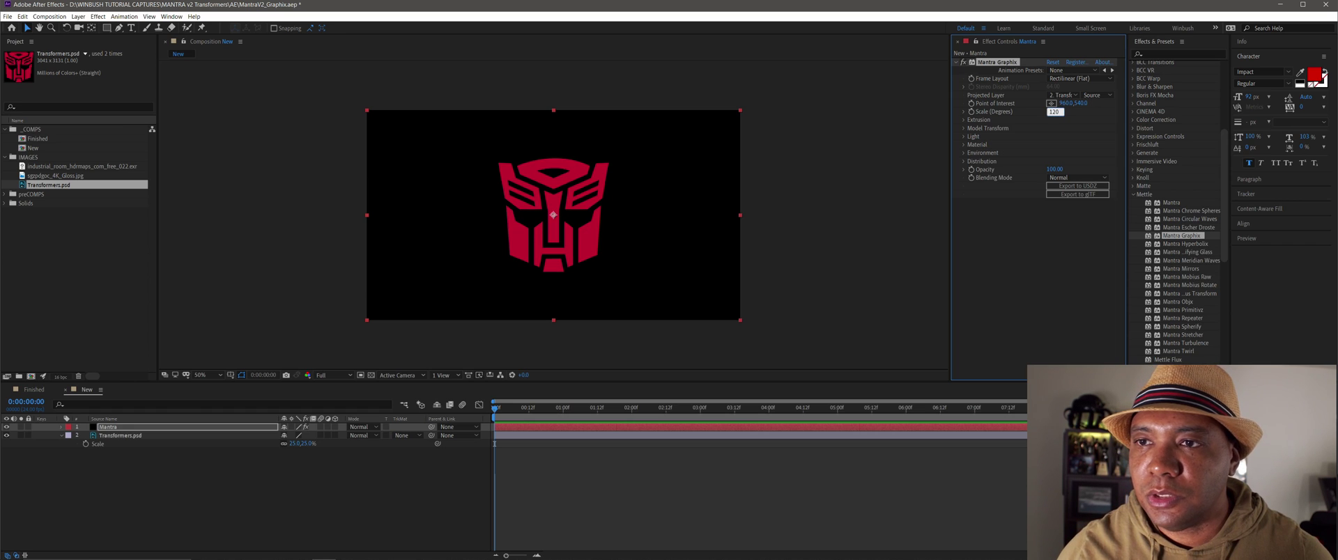
key("Return")
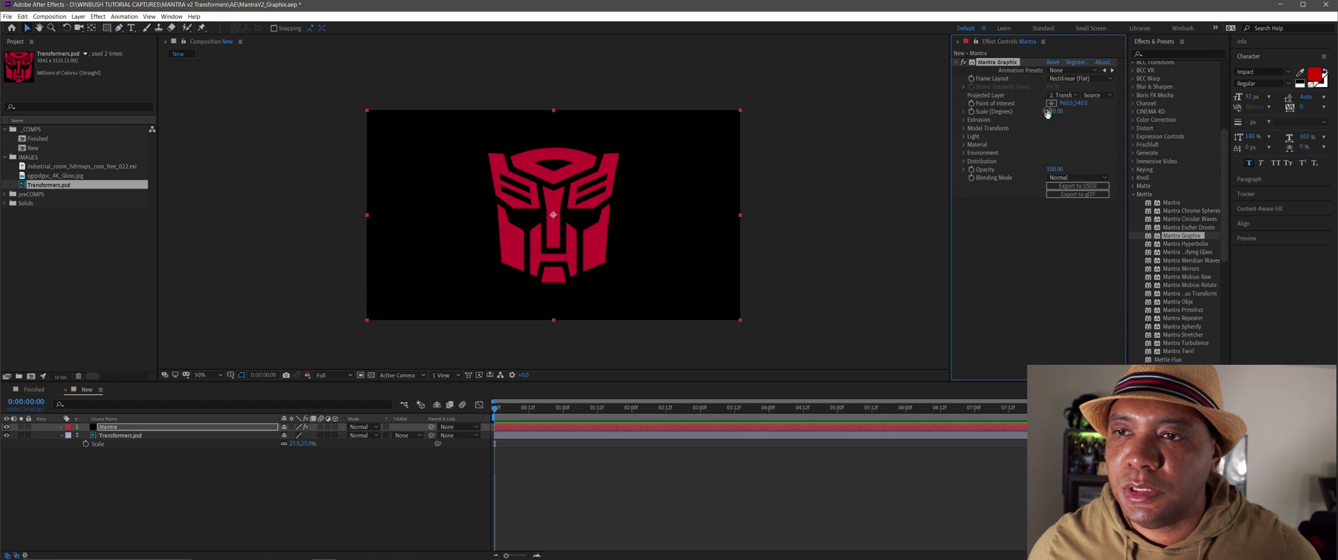
left_click(1052, 112)
type("150")
key("Return")
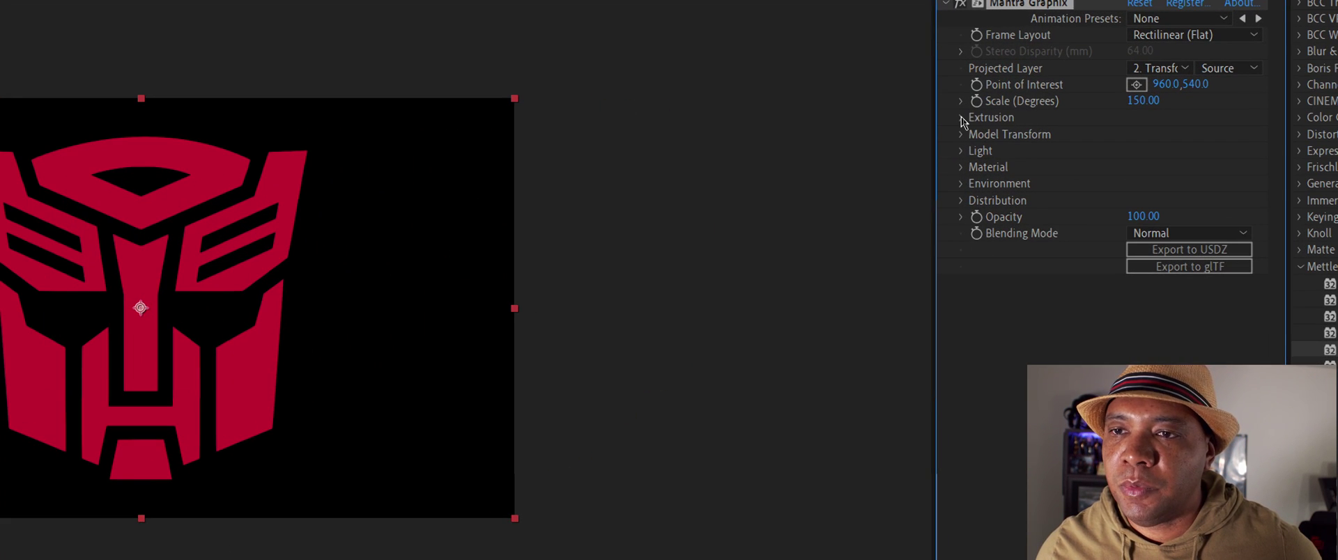
Step: Set the logo's Extrusion Depth to 500 in the effect's extrusion settings
left_click(963, 118)
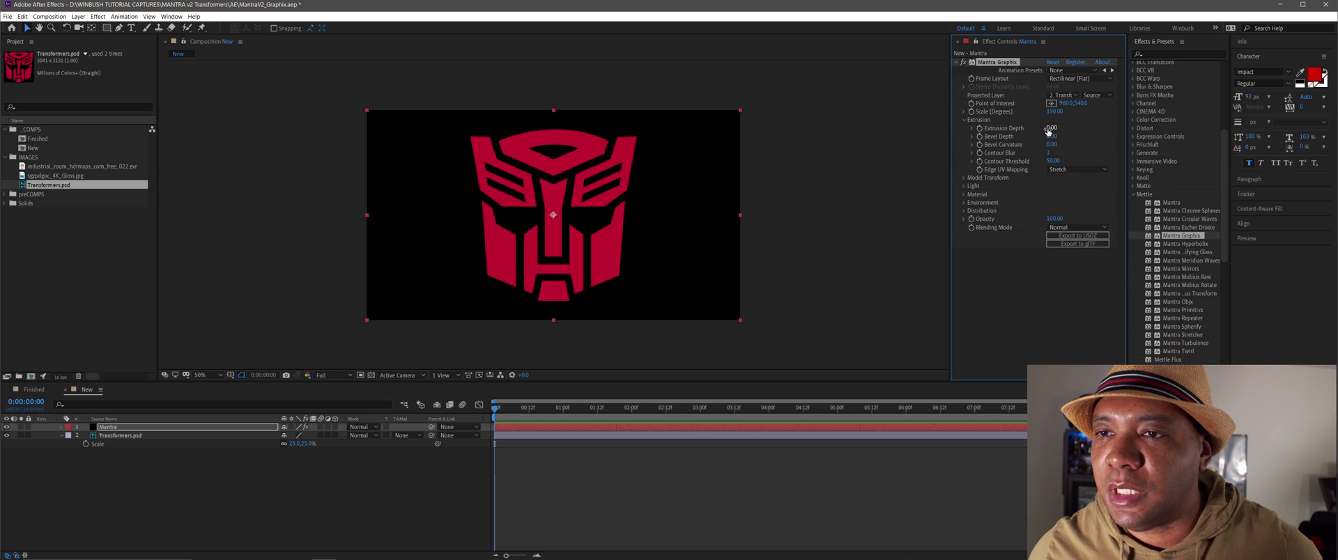
left_click_drag(1051, 128, 1062, 129)
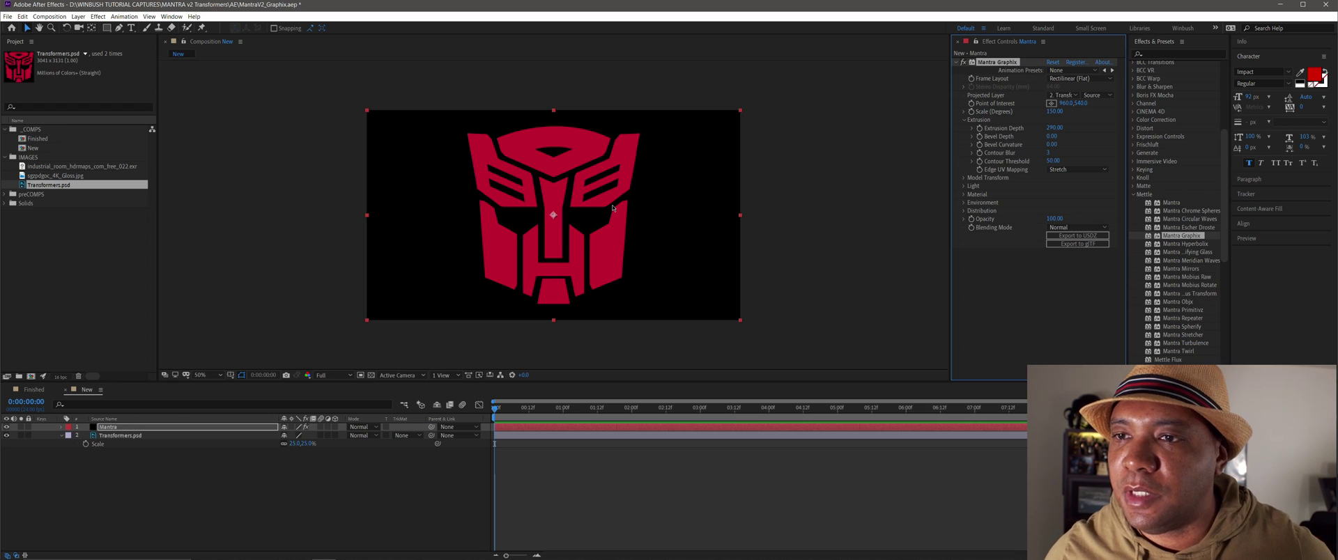
left_click(1053, 129)
type("5")
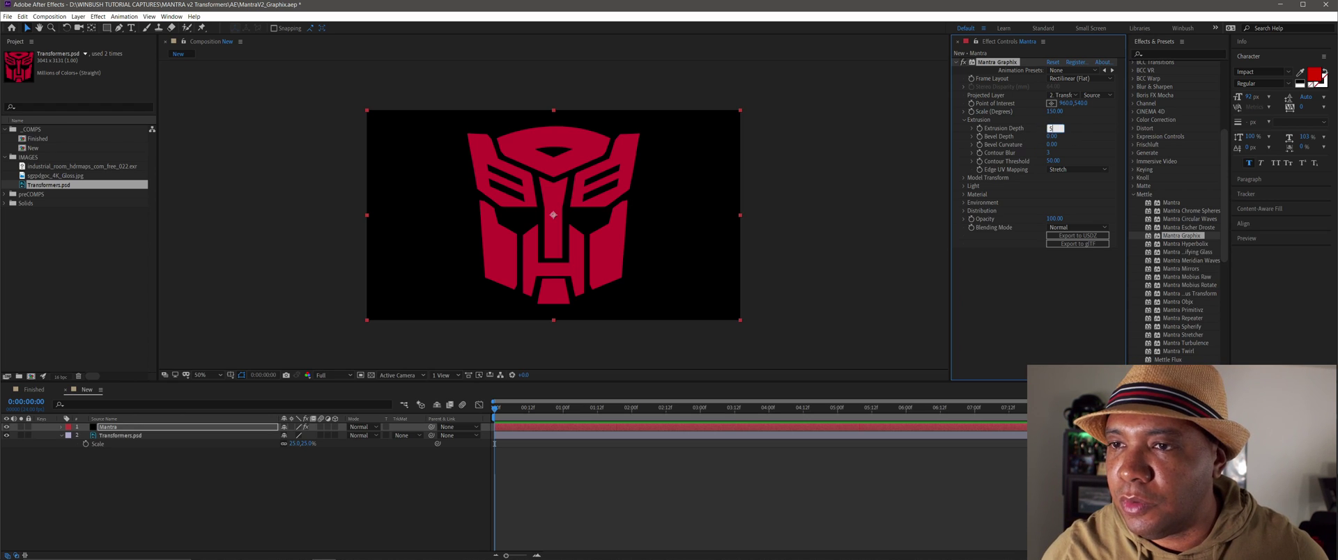
type("00")
key("Return")
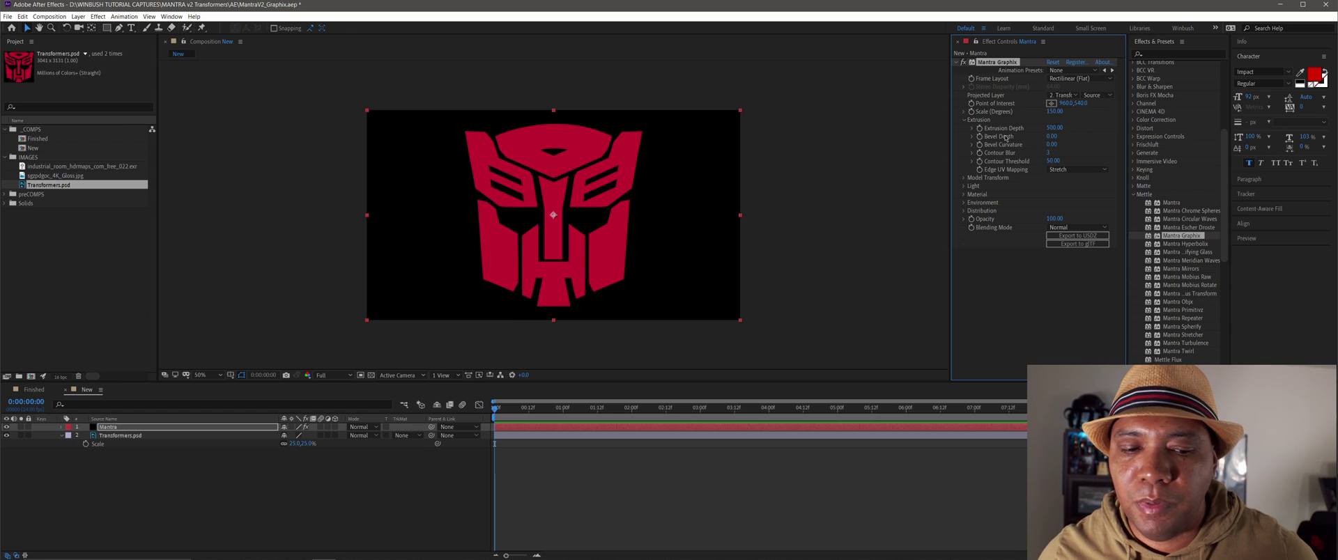
Step: Set the extruded logo's Bevel Depth to 20
left_click(1049, 136)
type("20")
key("Return")
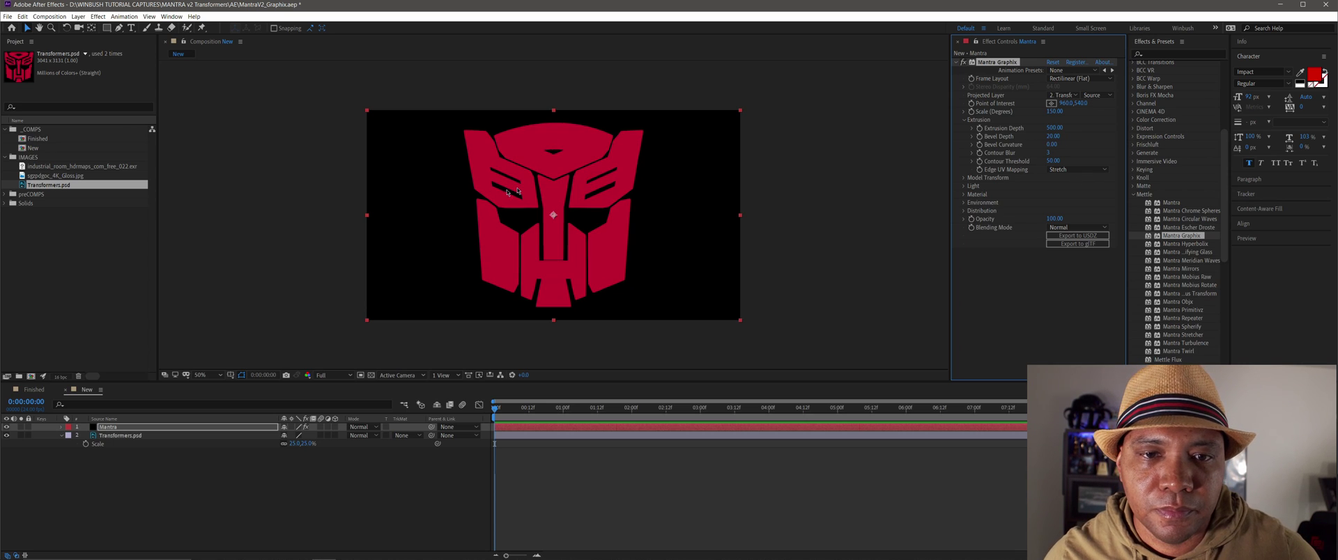
Step: Lower the extrusion's Contour Threshold substantially and check the logo's edges up close
key("slash")
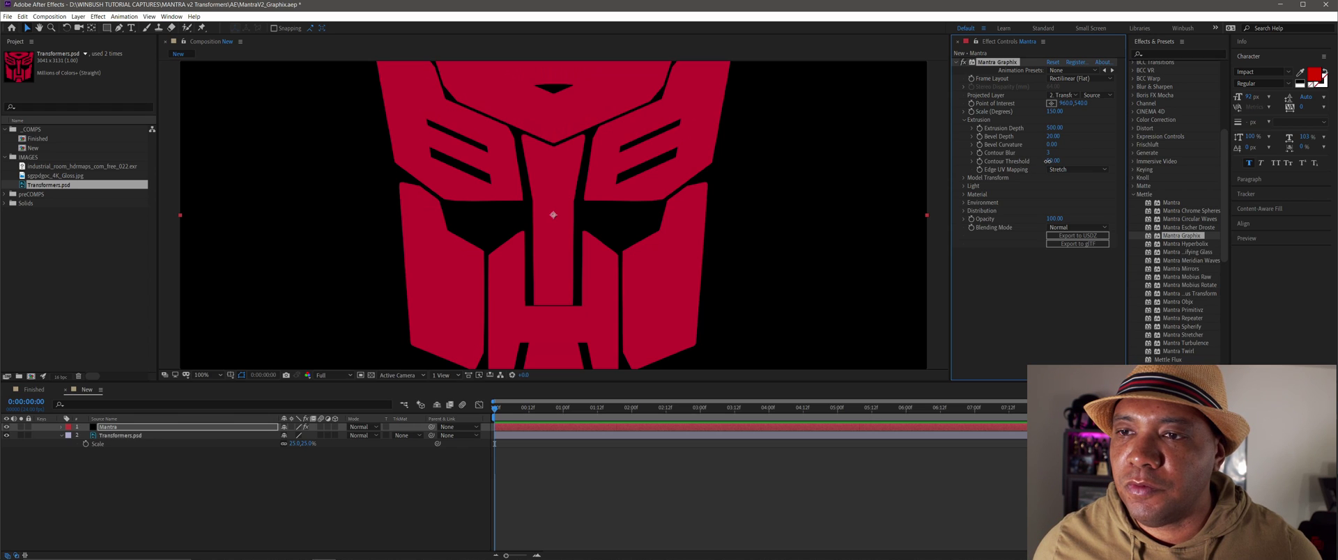
left_click_drag(1044, 161, 1028, 161)
left_click_drag(1028, 162, 1031, 162)
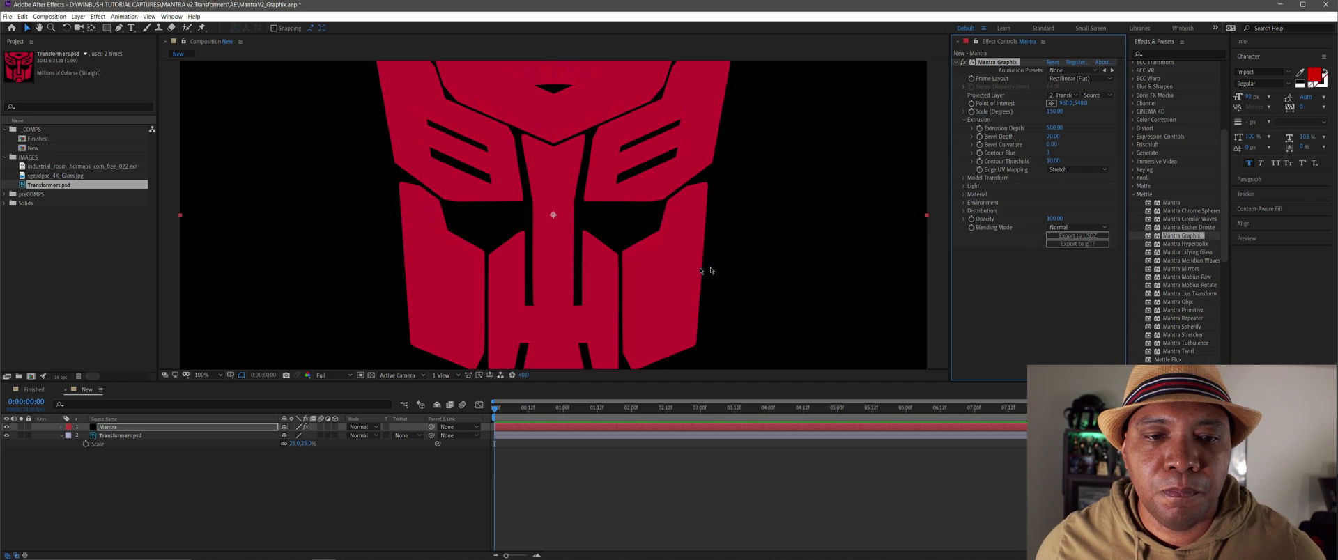
key("comma")
key("comma")
key("period")
key("period")
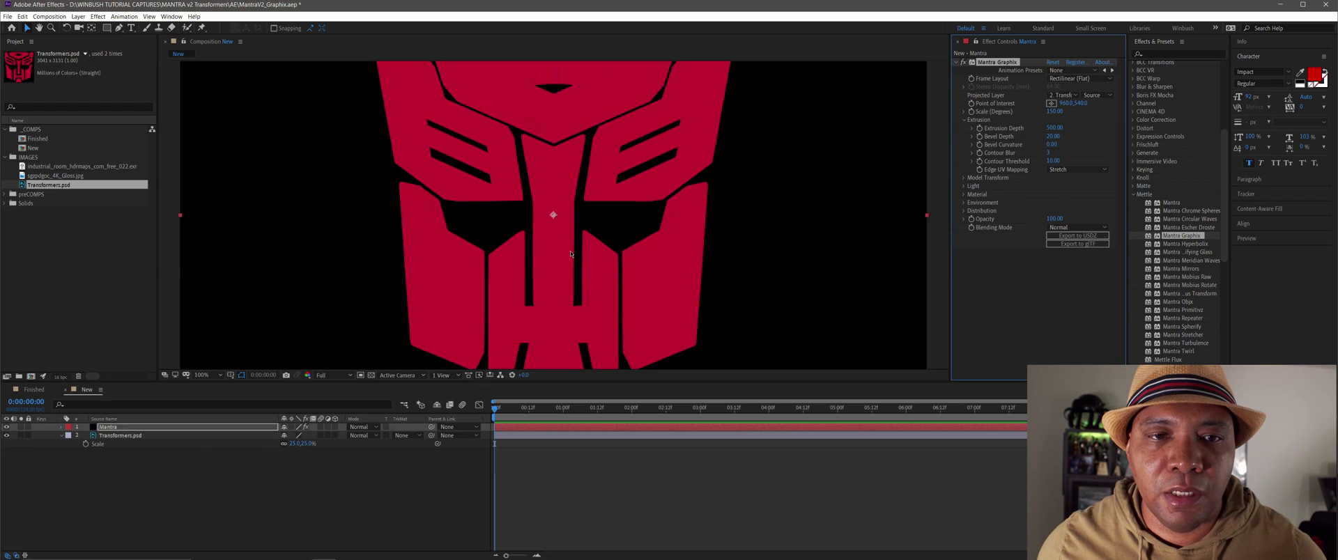
Step: Enable the point light in the Mantra Graphix light settings
left_click(965, 186)
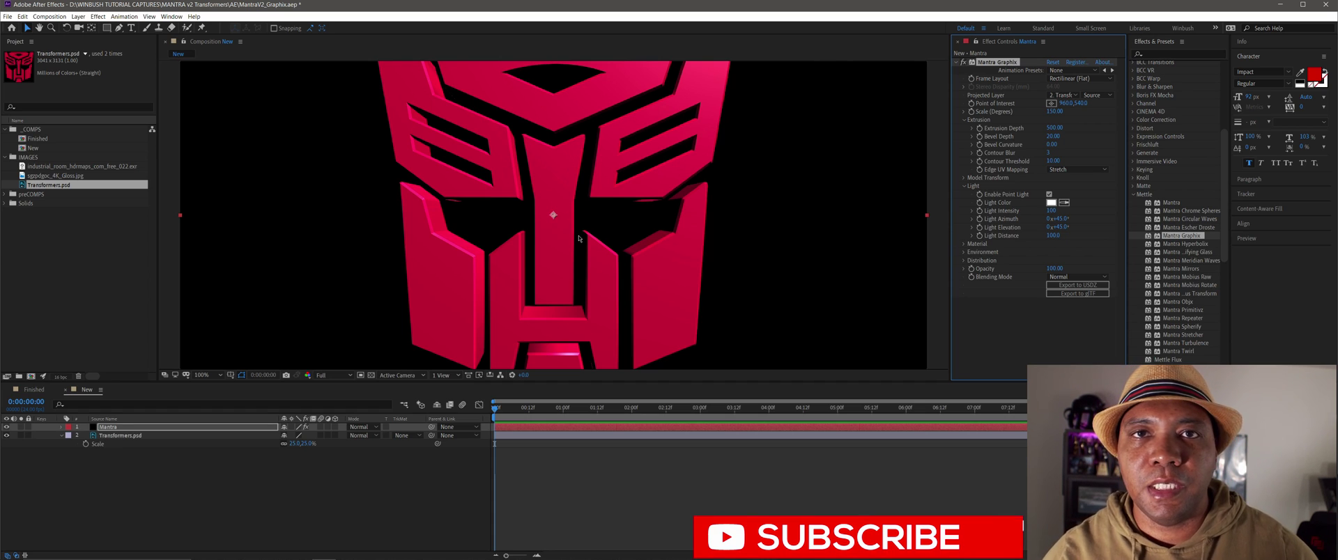
Step: Set the point light's Light Elevation to 65° and its Light Azimuth to 72°
left_click(84, 186)
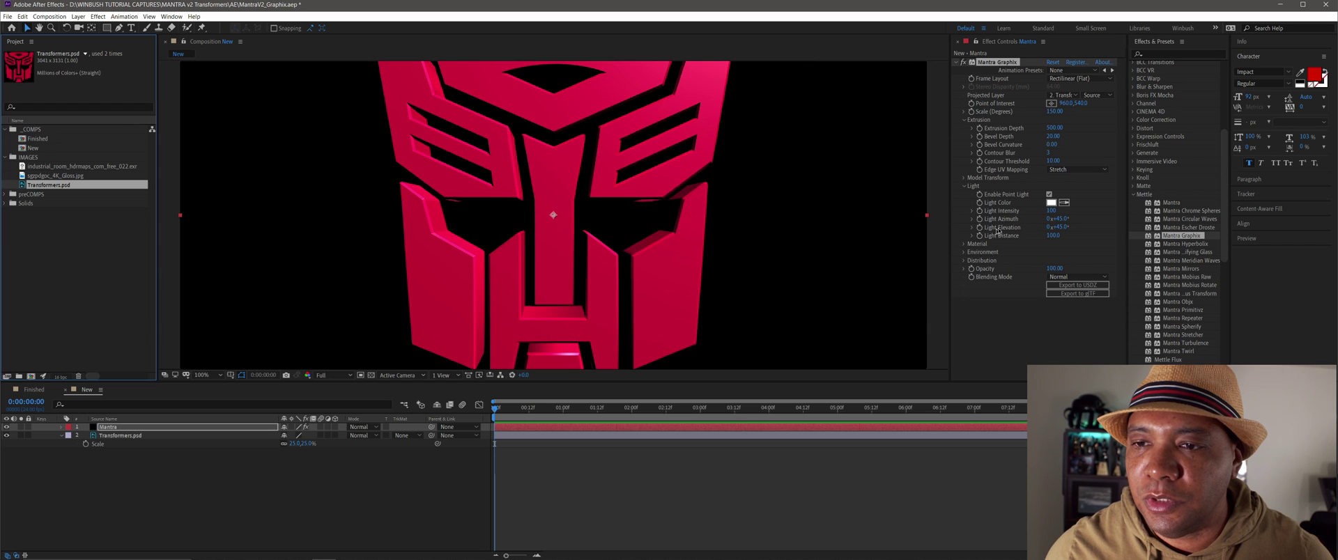
mouse_move(1056, 227)
left_mouse_down()
mouse_move(1078, 228)
mouse_move(1059, 227)
left_mouse_up()
left_click(1059, 227)
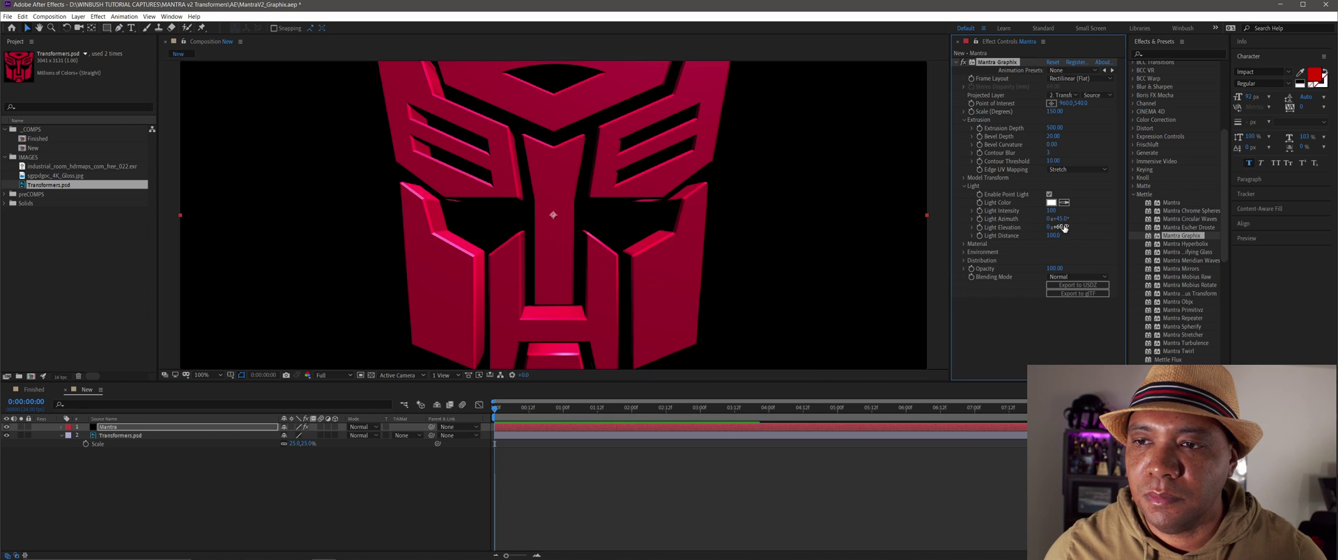
type("72")
key("Return")
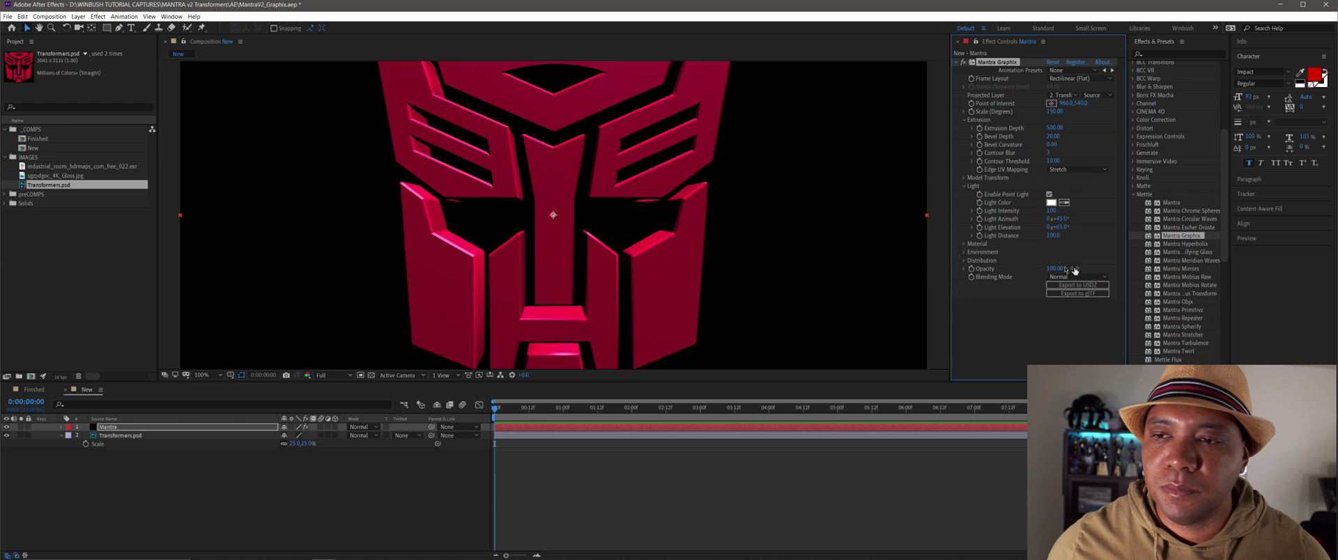
left_click_drag(1060, 219, 1070, 220)
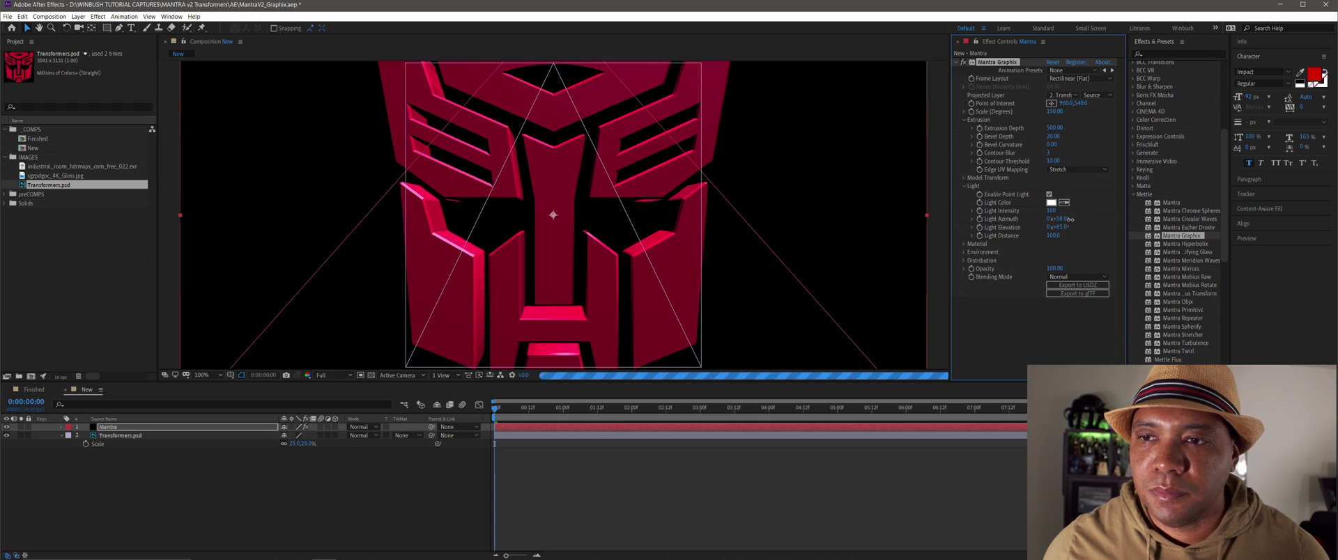
left_click_drag(1078, 220, 1077, 220)
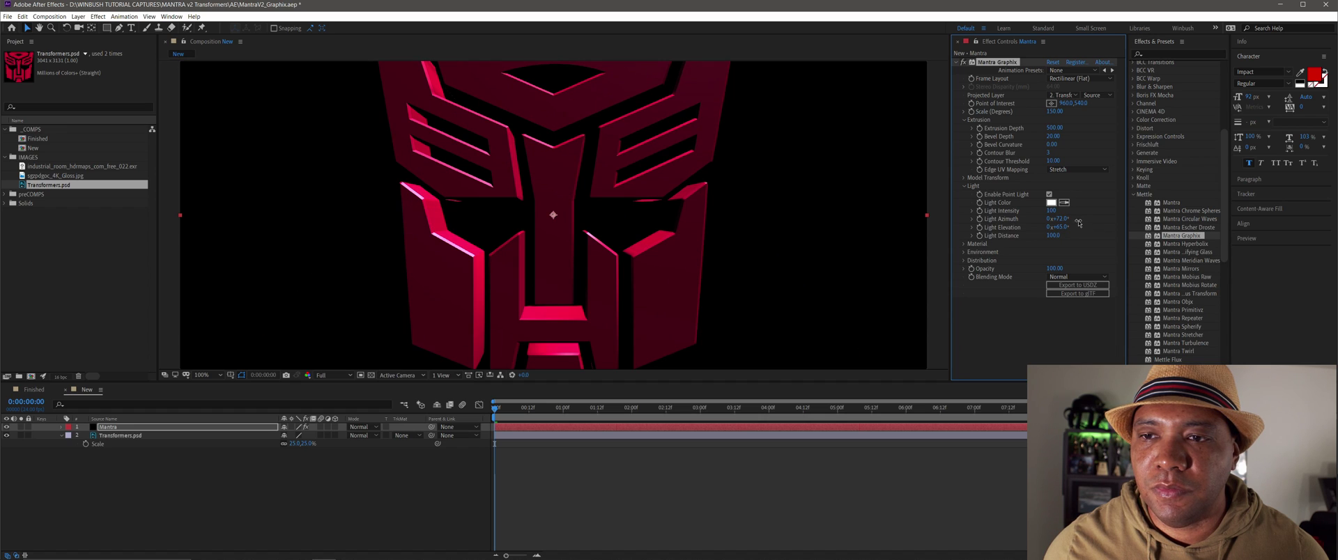
key("comma")
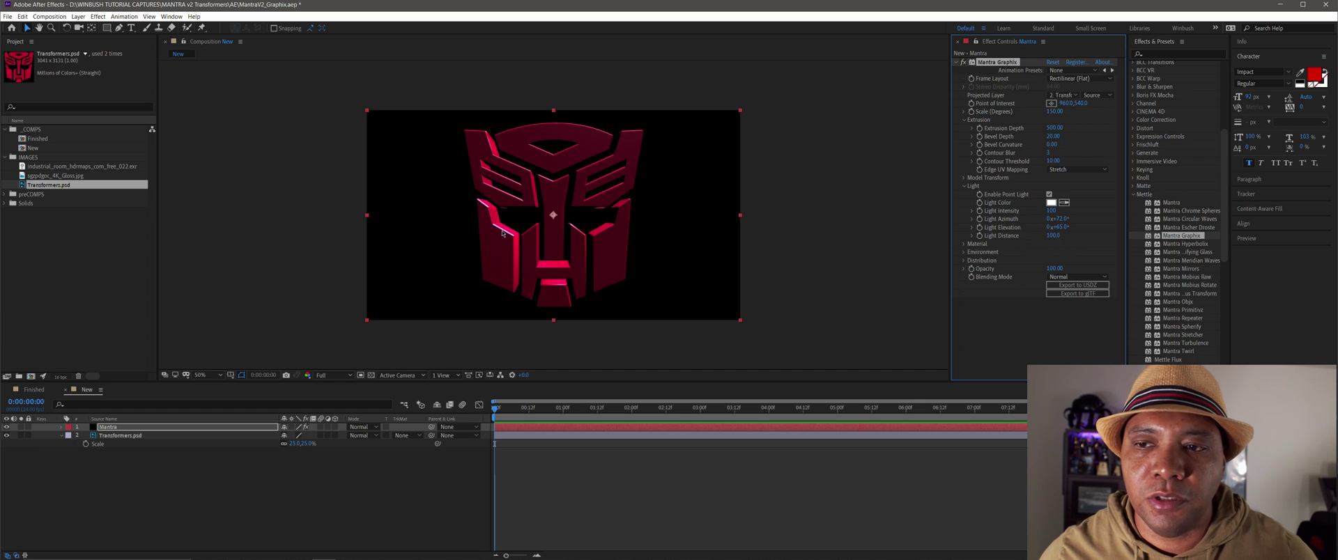
Step: Preview the scratched texture image sgzpdgoc_4K_Gloss.jpg and add it to the New composition below the Transformers.psd layer
left_click(965, 187)
left_click(964, 194)
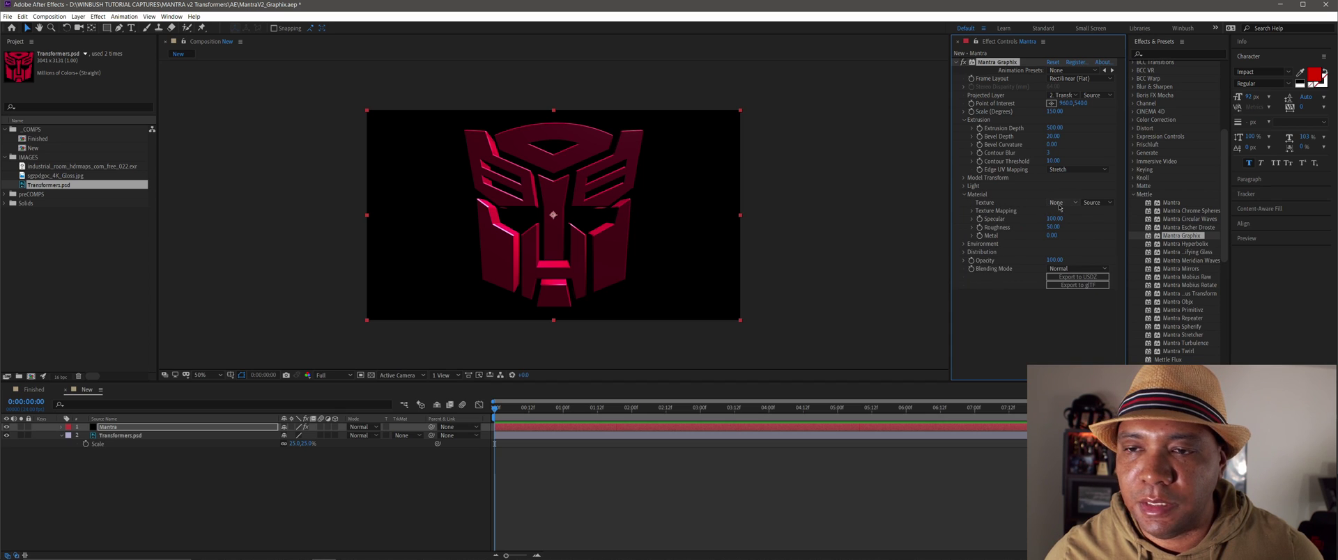
double_click(55, 176)
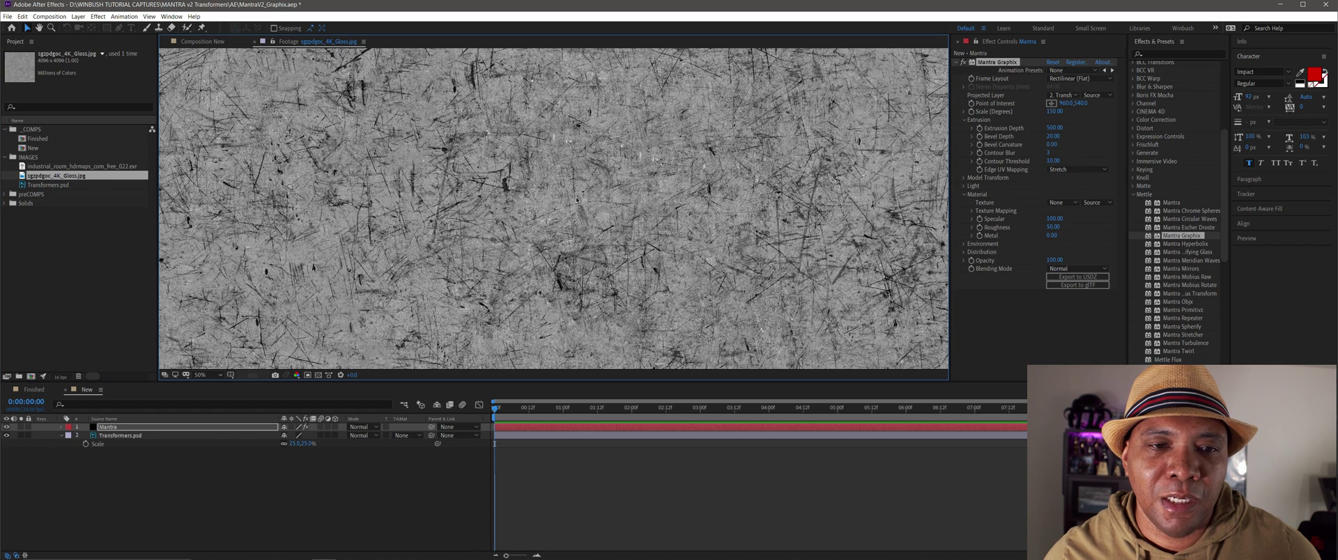
scroll(579, 200, "down", 2)
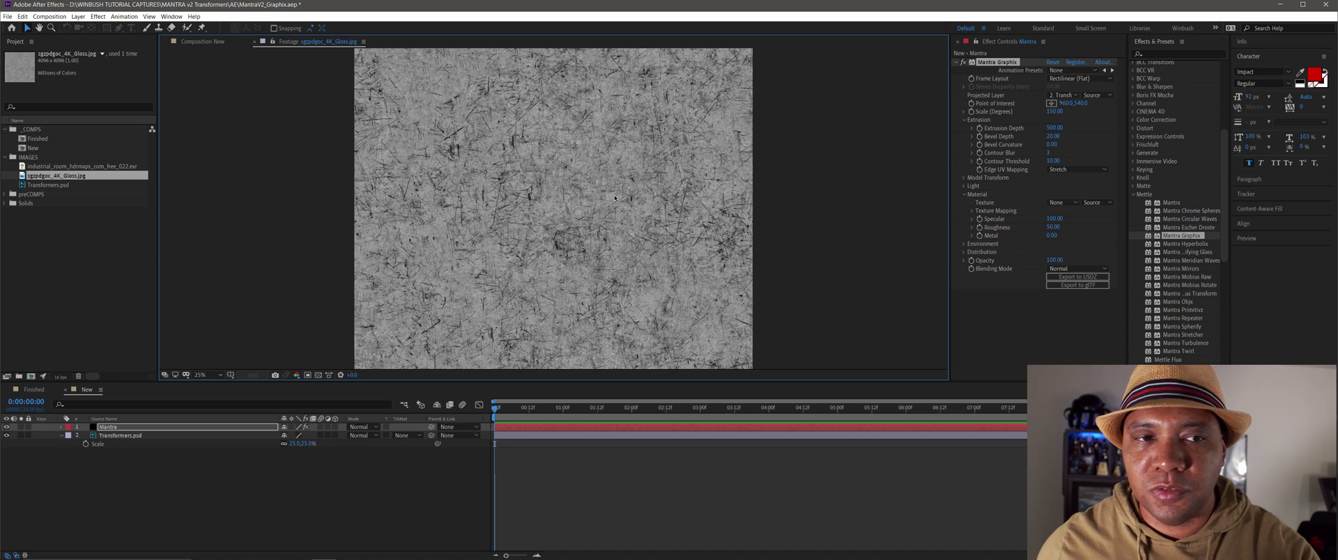
left_click(254, 42)
left_click_drag(76, 177, 120, 446)
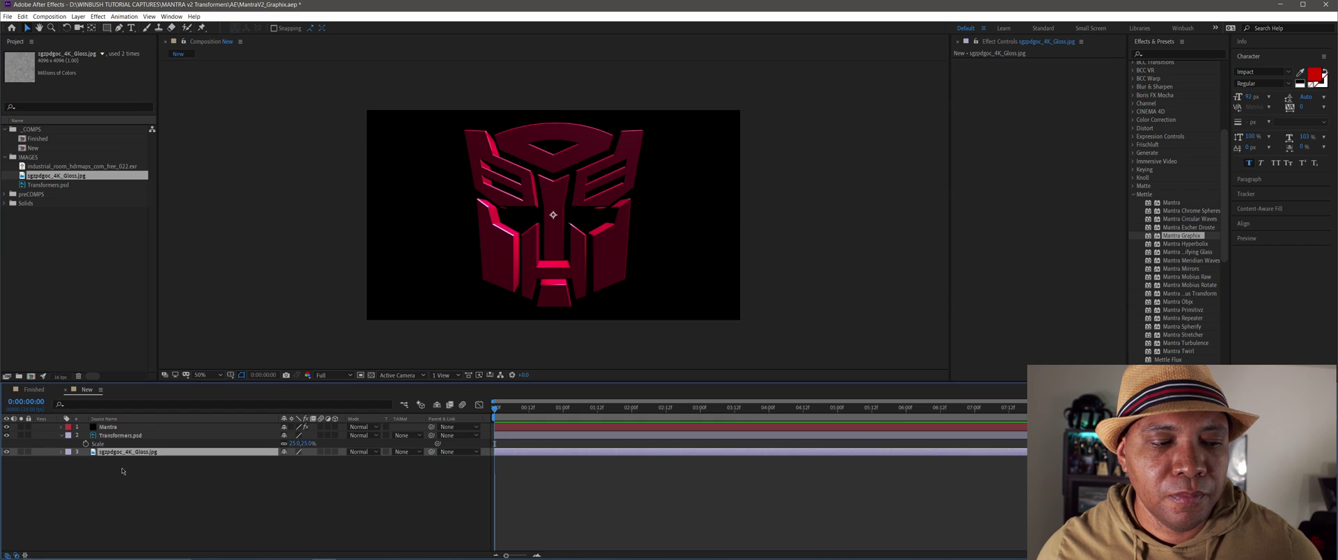
Step: Assign the sgzpdgoc_4K_Gloss.jpg layer as the Material Texture of the Mantra layer's Mantra Graphix effect
left_click(108, 427)
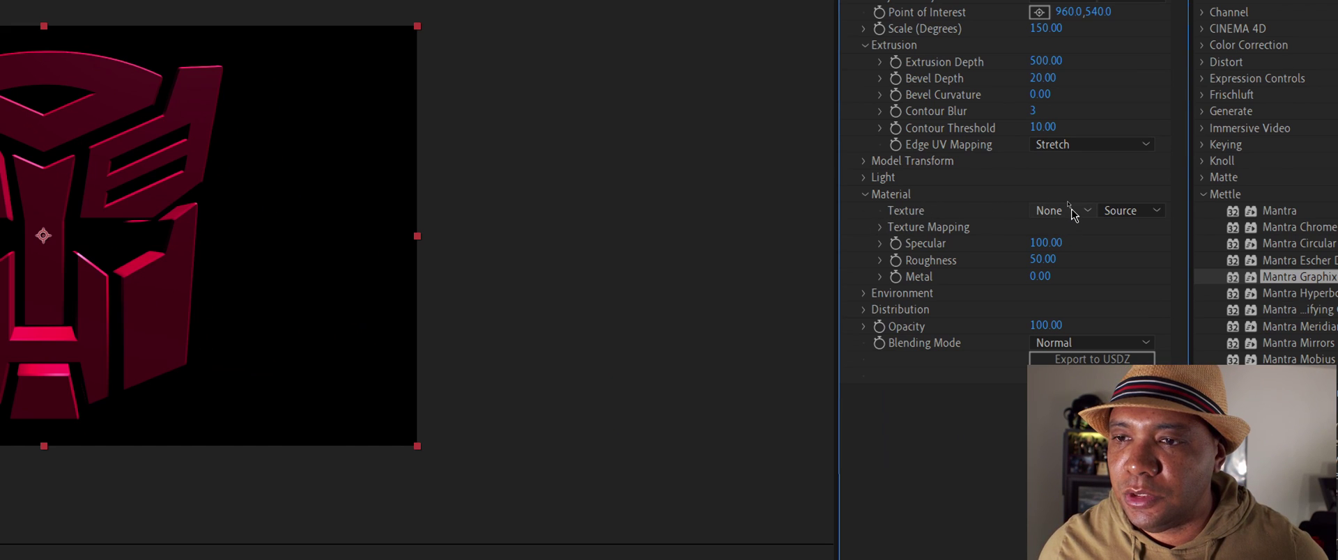
left_click(1071, 211)
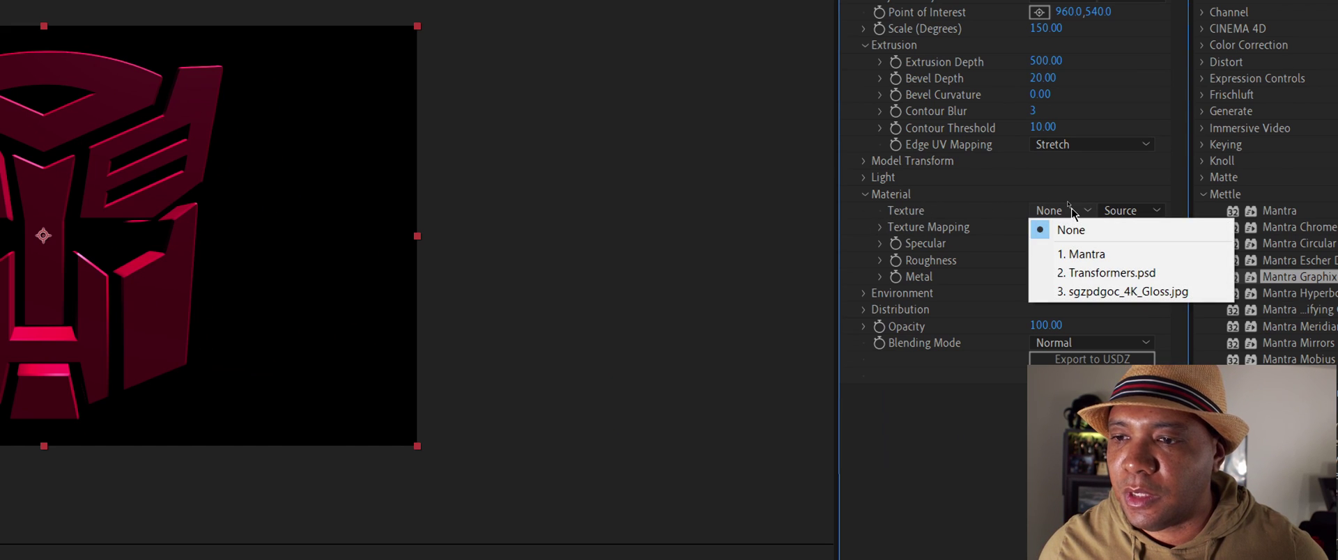
left_click(1119, 292)
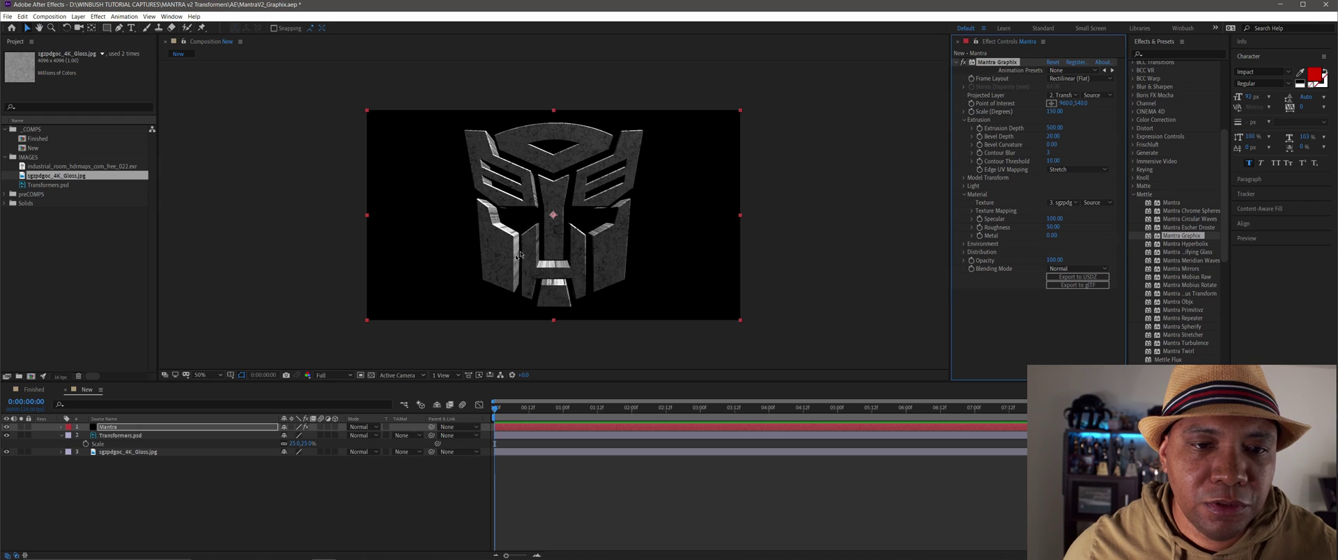
Step: Set the logo material's Specular to 141, Roughness to 50 and Metal to 87
key("slash")
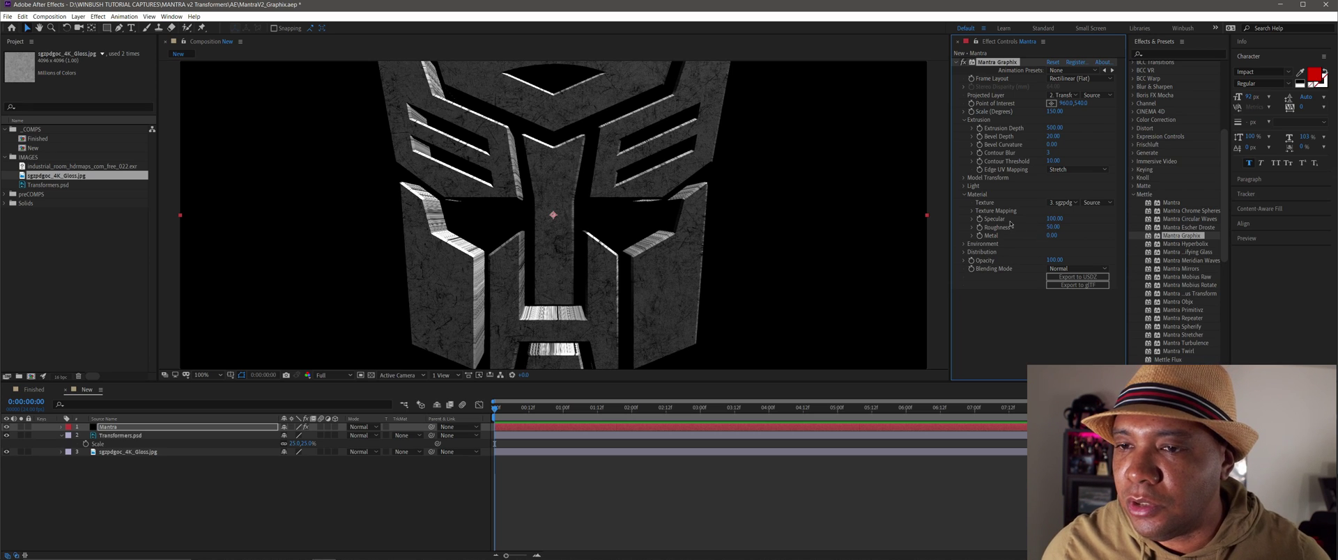
left_click_drag(1049, 236, 1070, 220)
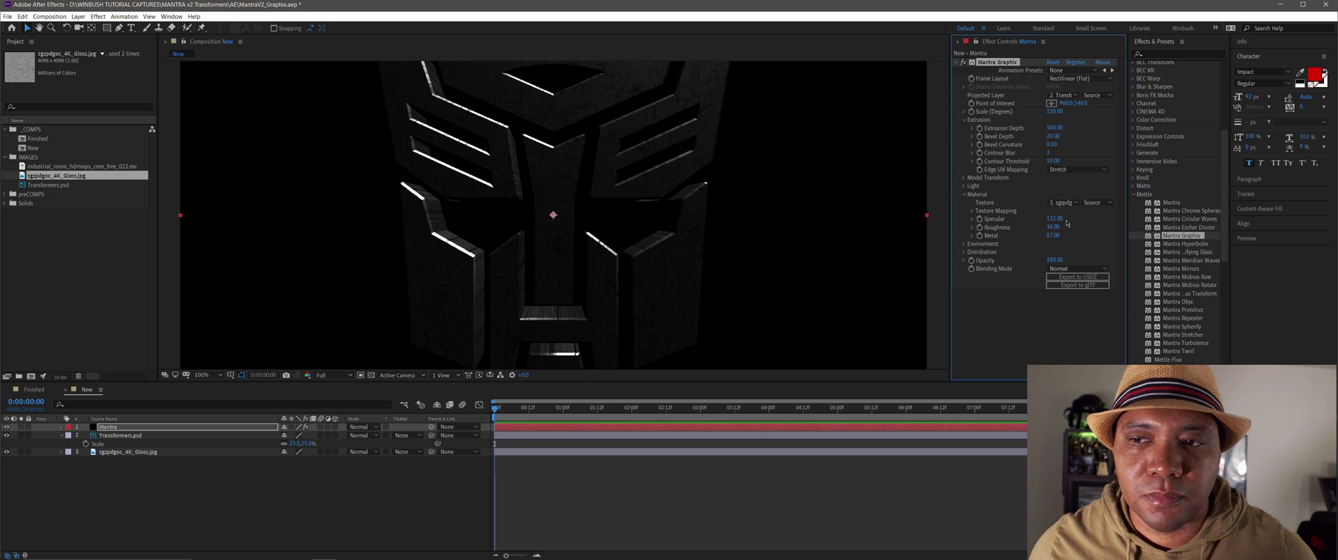
left_click_drag(1057, 221, 1044, 228)
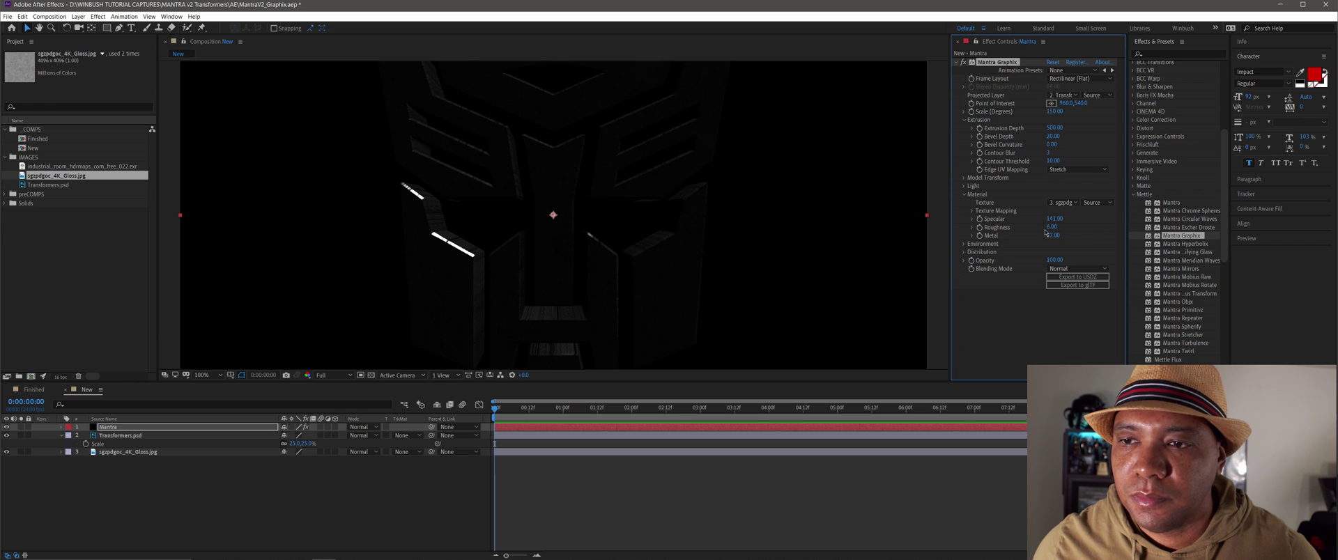
left_click_drag(1055, 226, 1070, 226)
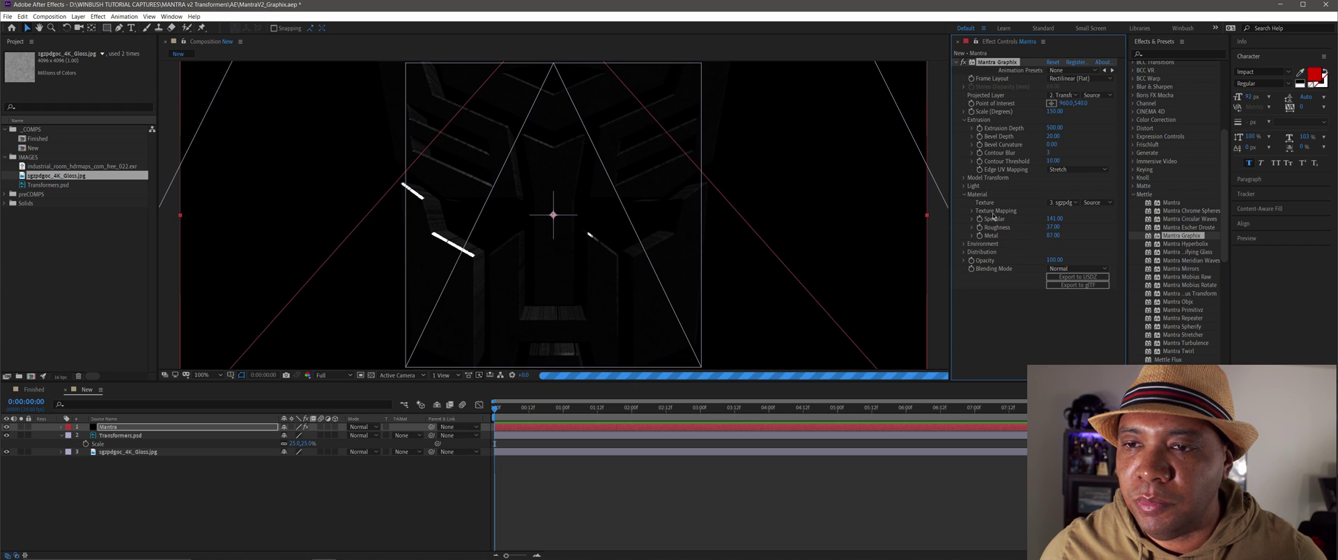
left_click_drag(1052, 228, 1059, 228)
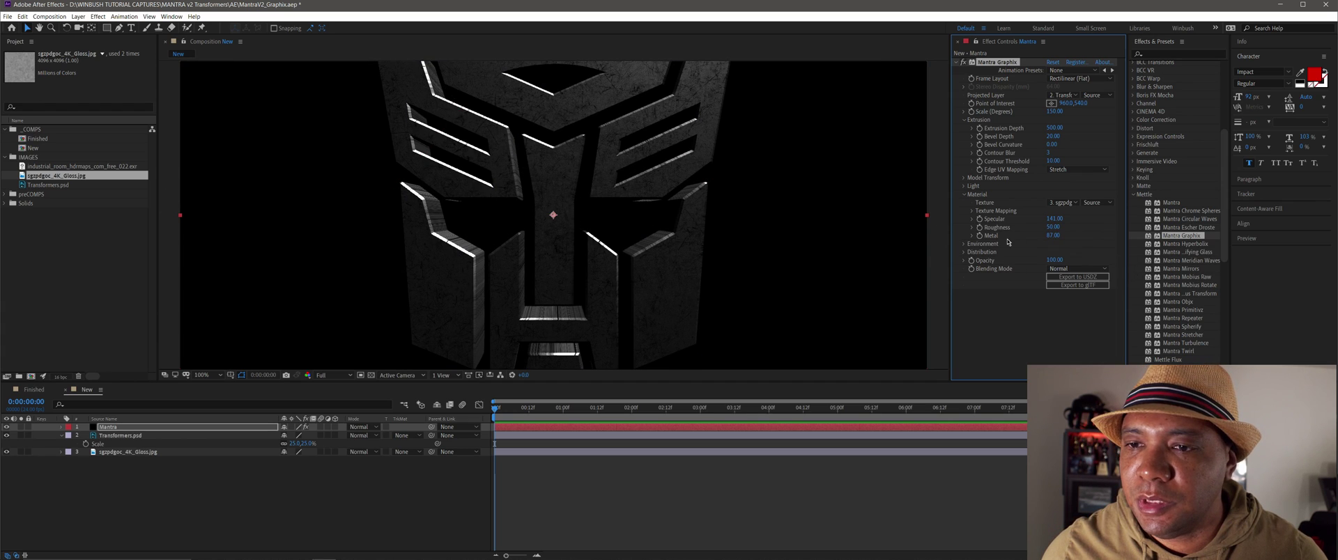
Step: Add the HDR image industrial_room_hdrmaps_com_free_022.exr to the composition as the lowest layer
left_click(964, 243)
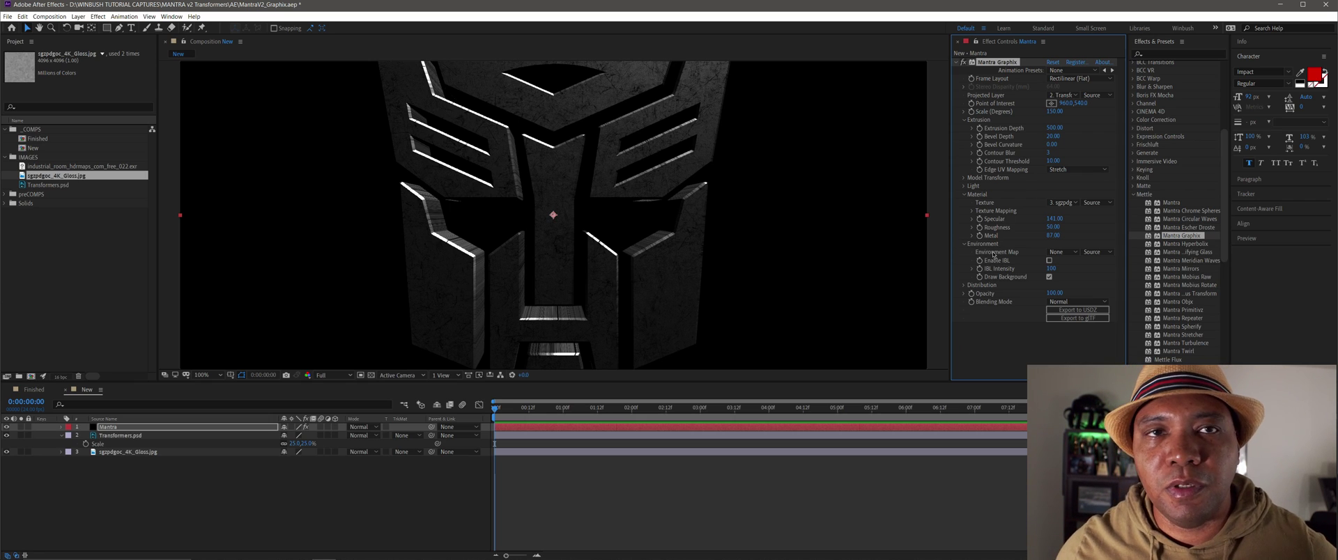
left_click(88, 167)
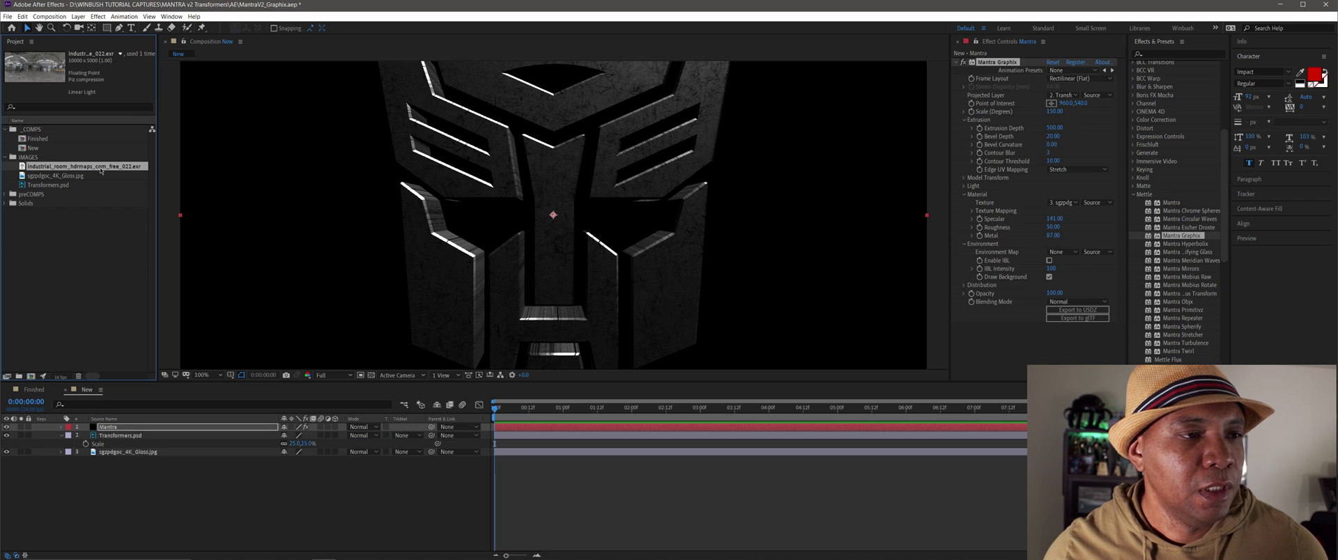
left_click_drag(101, 171, 168, 479)
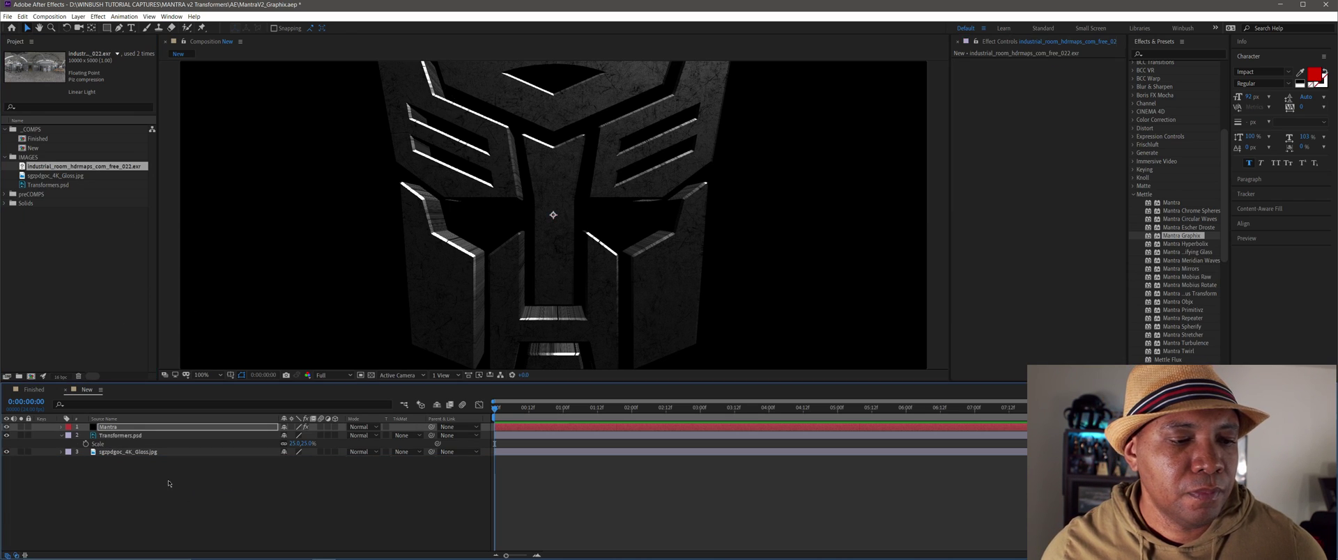
Step: Use the industrial_room_hdrmaps_com_free_022.exr layer as the Mantra layer's Environment Map and enable IBL
left_click(130, 427)
left_click(1029, 353)
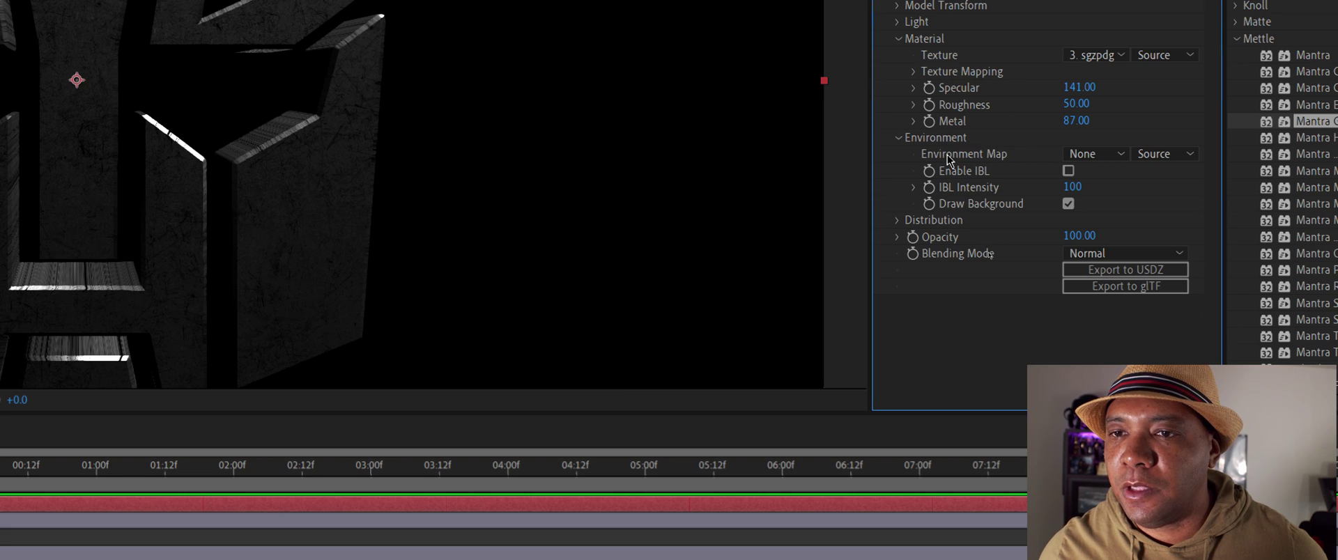
left_click(1100, 156)
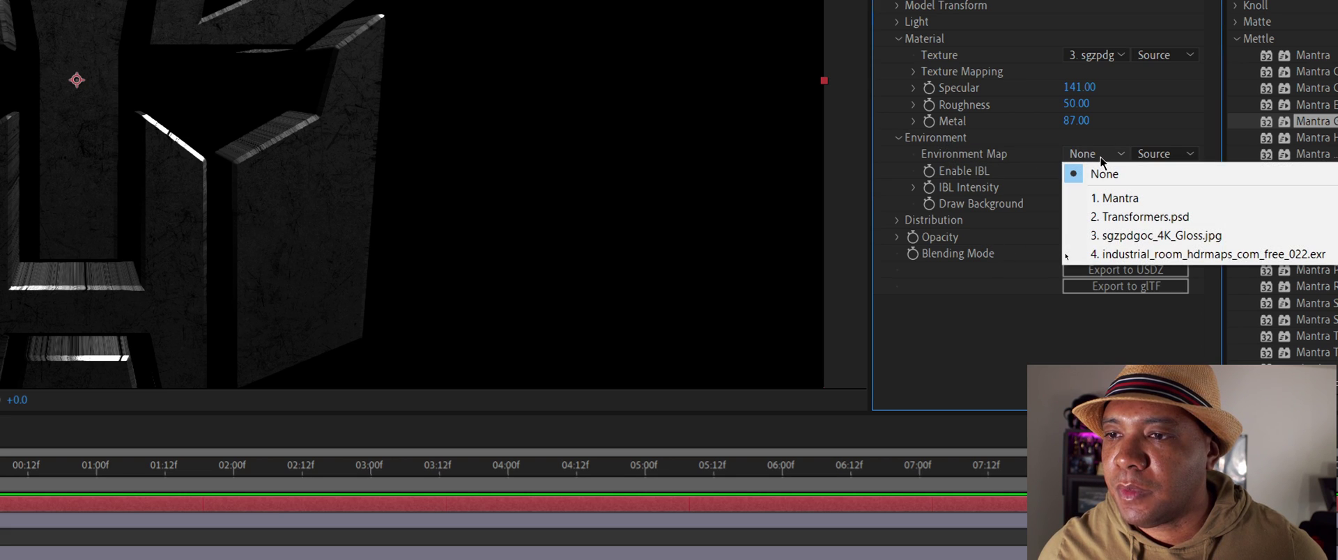
left_click(1151, 253)
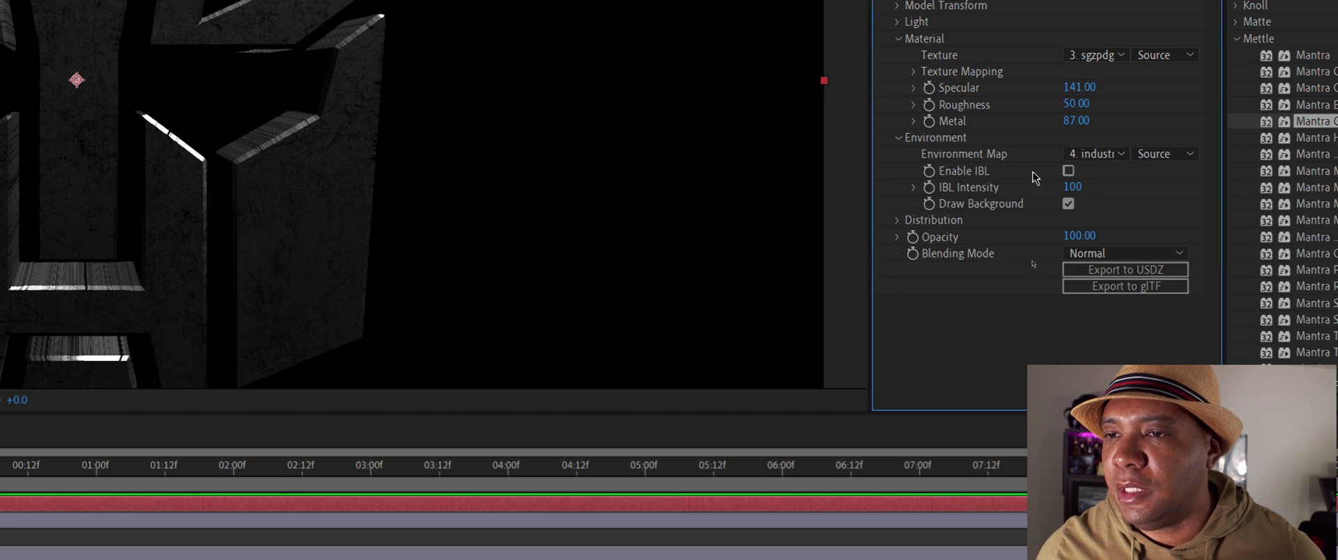
left_click(1068, 171)
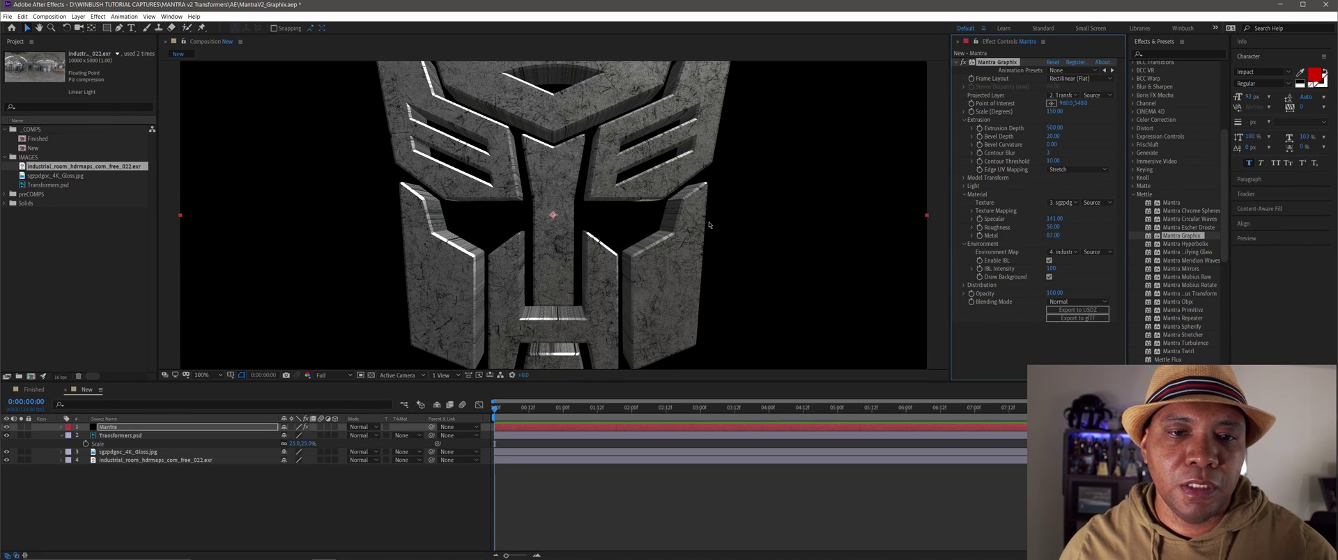
Step: Disable the point light in the Mantra Graphix light settings
key("comma")
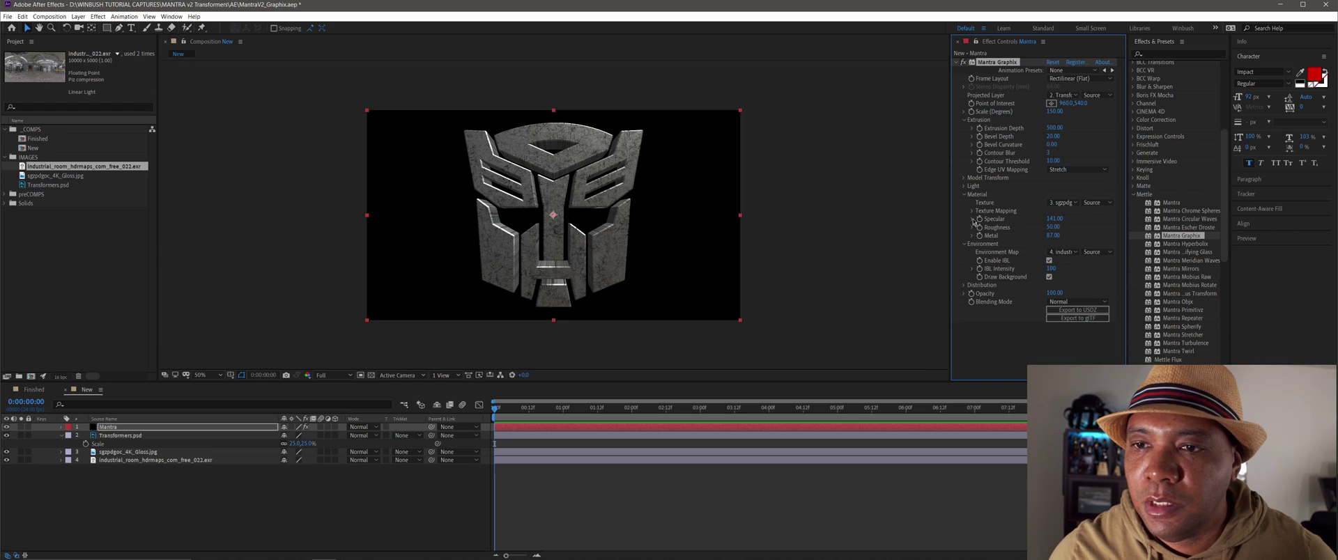
left_click(966, 188)
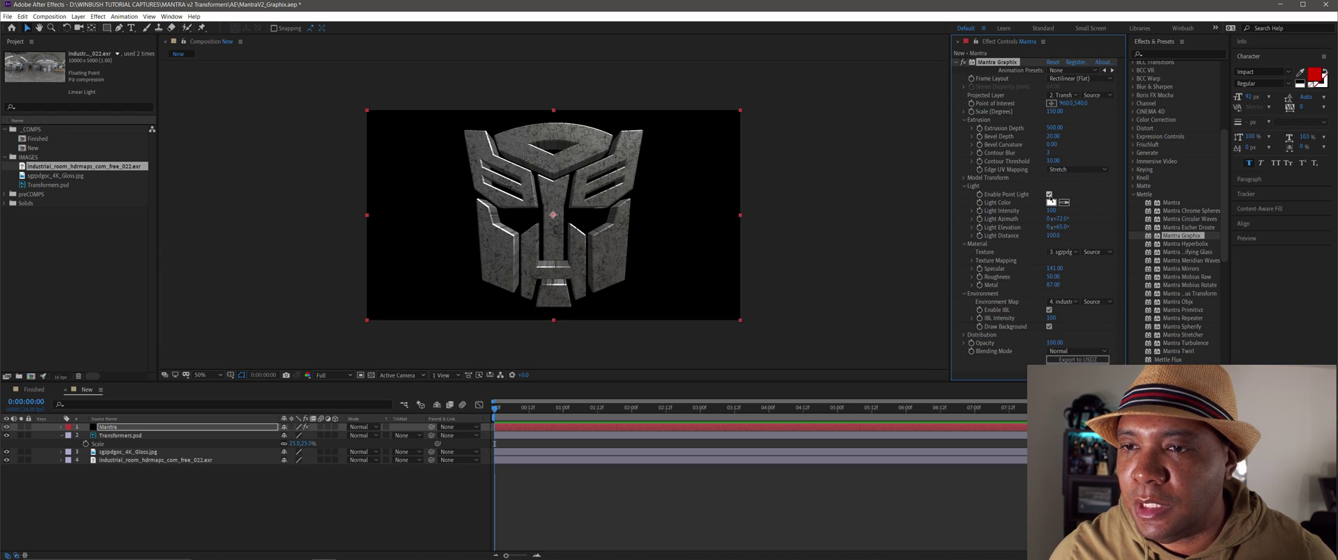
left_click(954, 188)
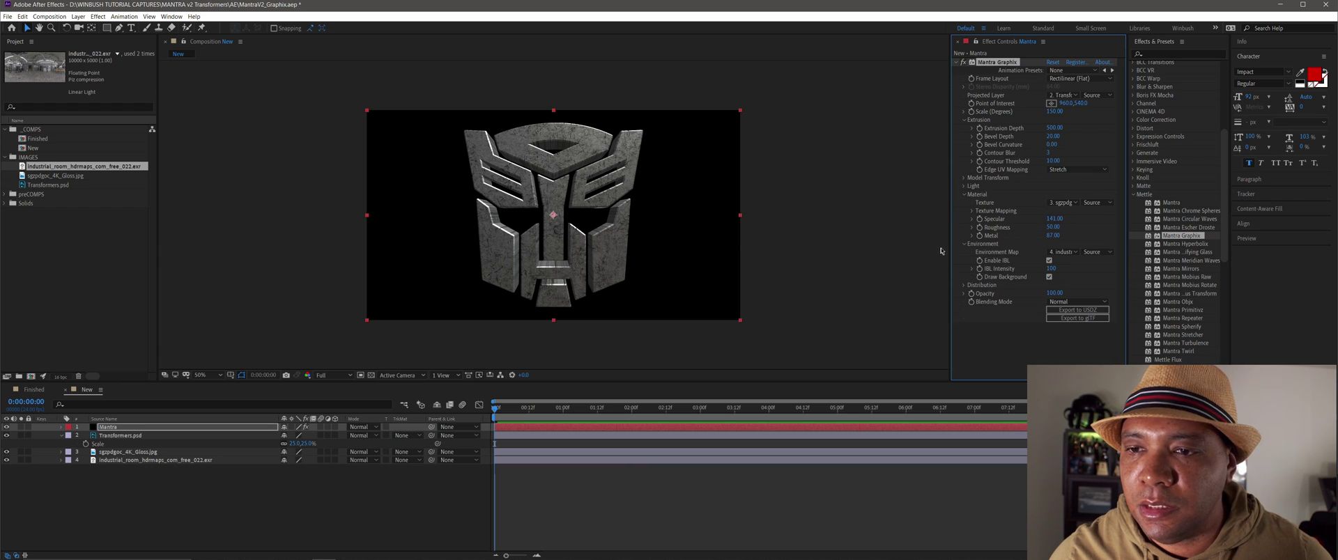
Step: Set the environment's IBL Intensity to 120
key("/")
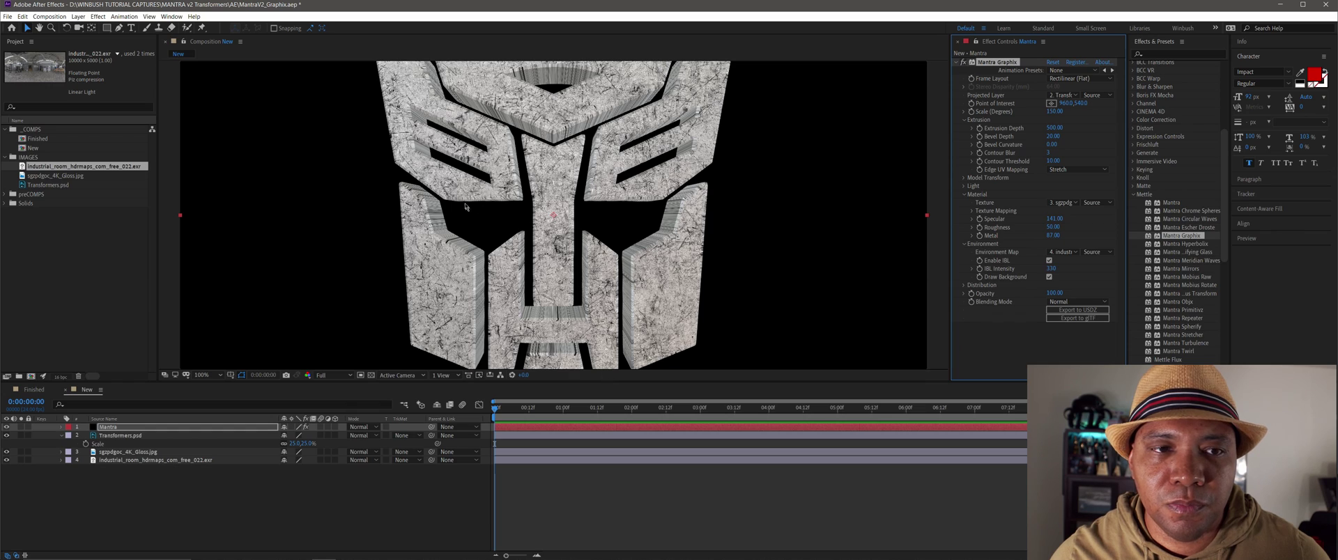
left_click(1050, 268)
type("150")
key("Return")
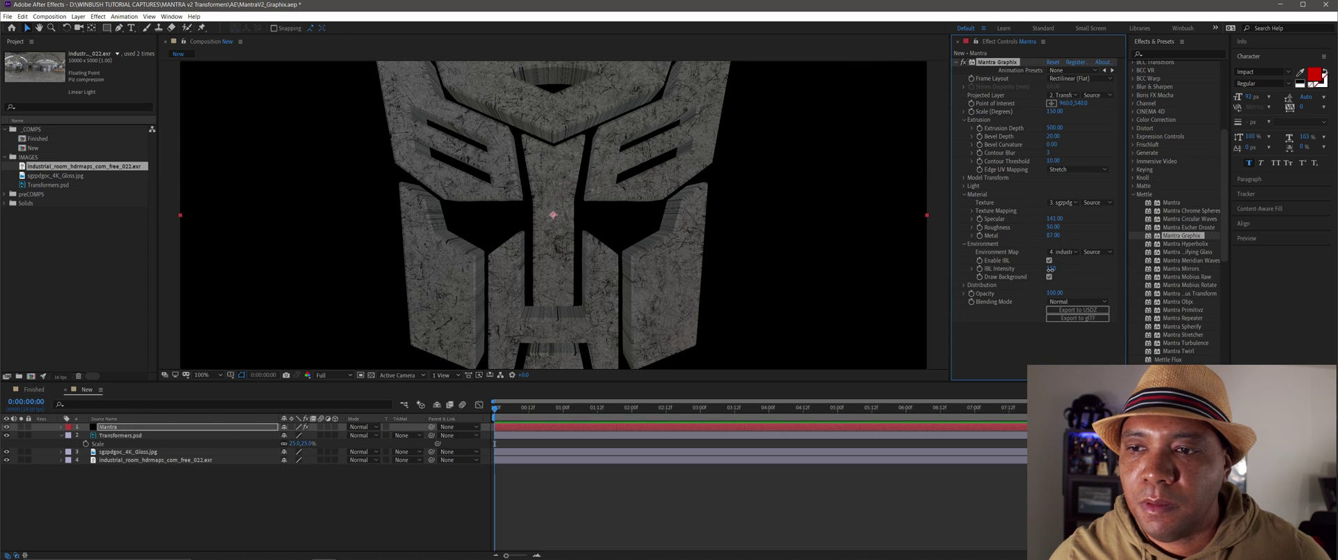
left_click_drag(1049, 270, 1051, 272)
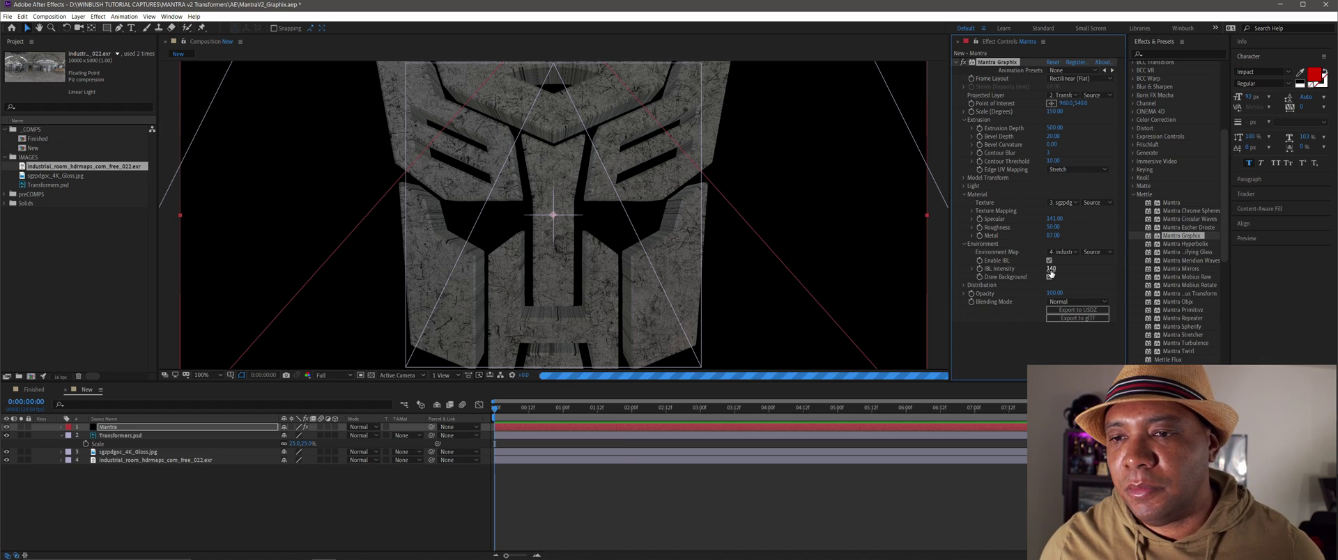
left_click(1049, 268)
type("1")
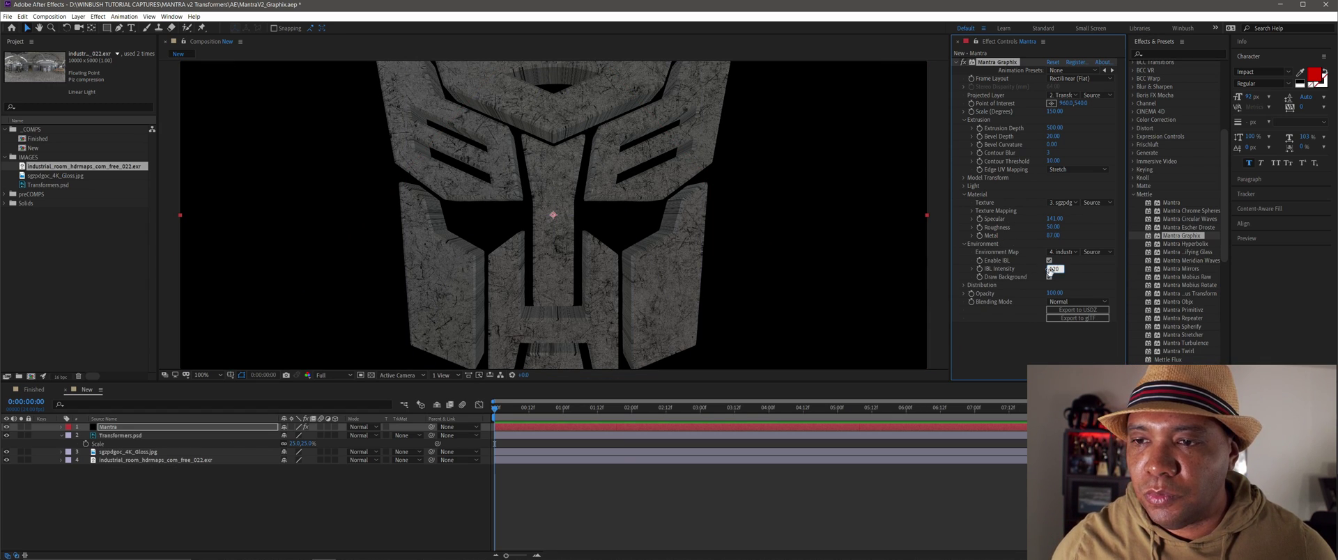
key("Return")
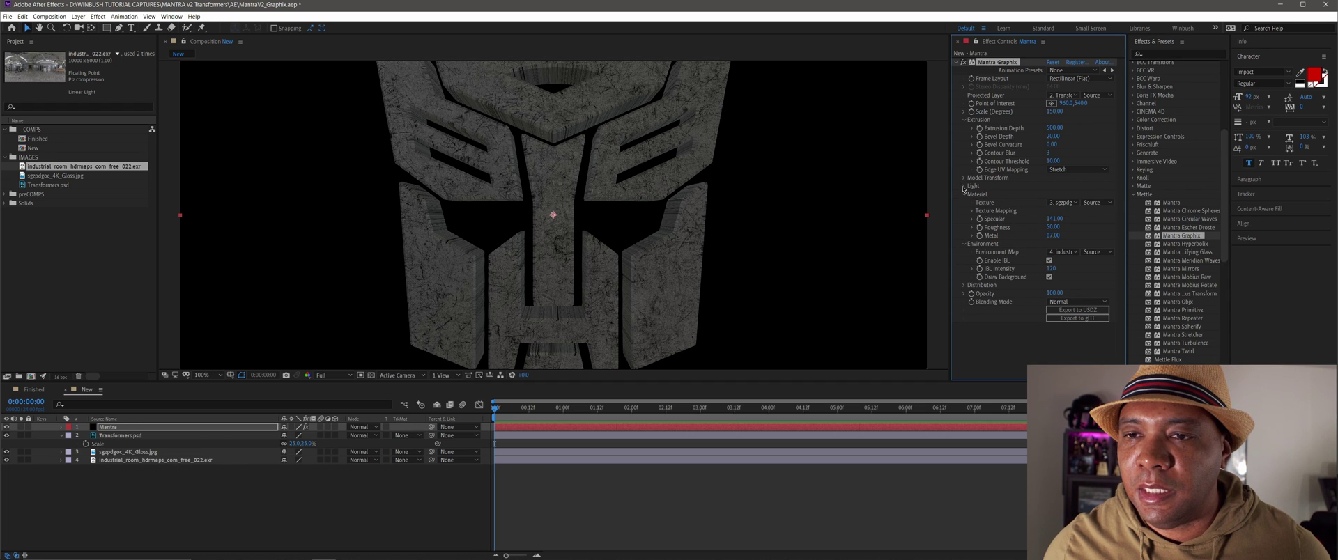
Step: Re-enable the point light and check how the logo's textured faces and edges look up close
left_click(964, 186)
left_click(1049, 195)
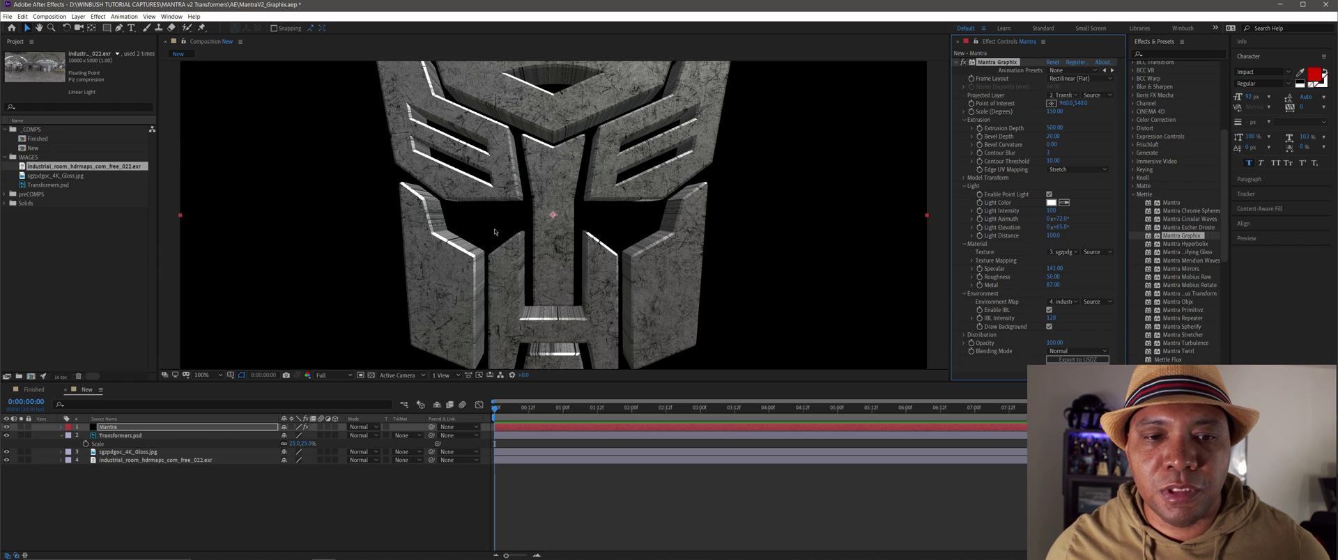
scroll(538, 242, "down", 2)
scroll(538, 242, "up", 2)
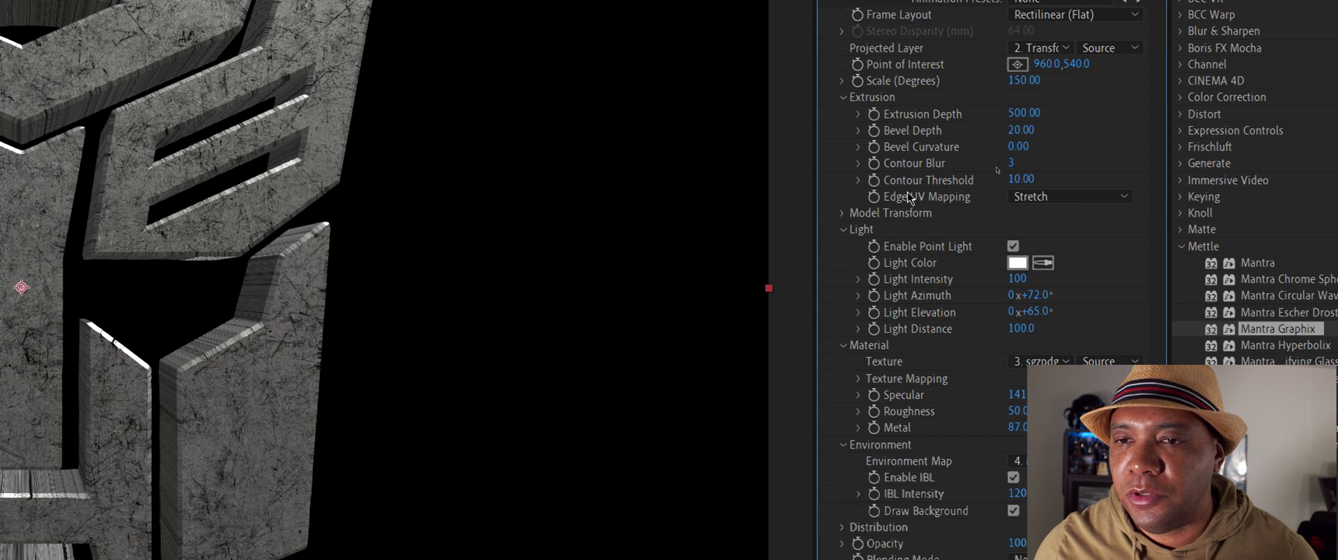
Step: Set the extrusion's Edge UV Mapping to Wrap and check the full logo
left_click(1056, 197)
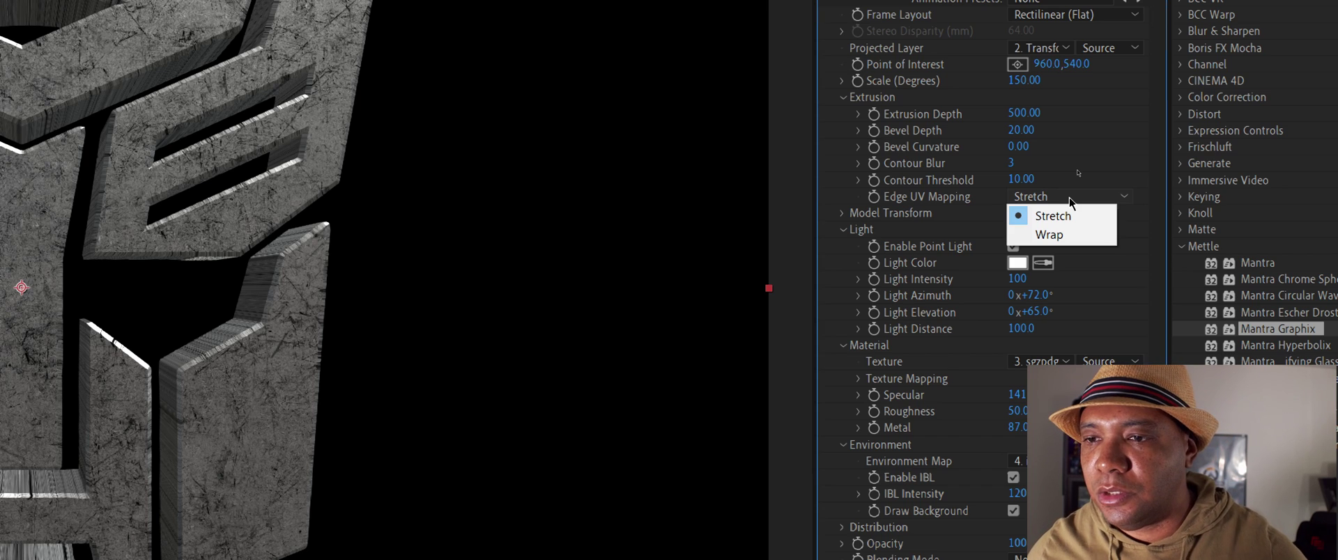
left_click(1060, 235)
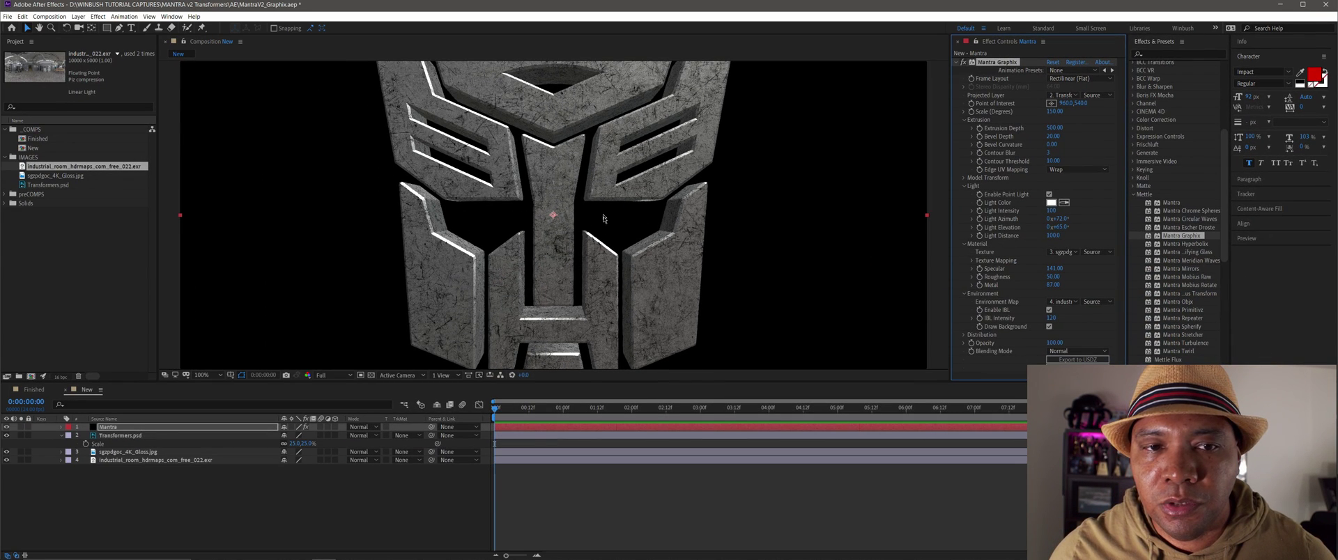
key("comma")
key("comma")
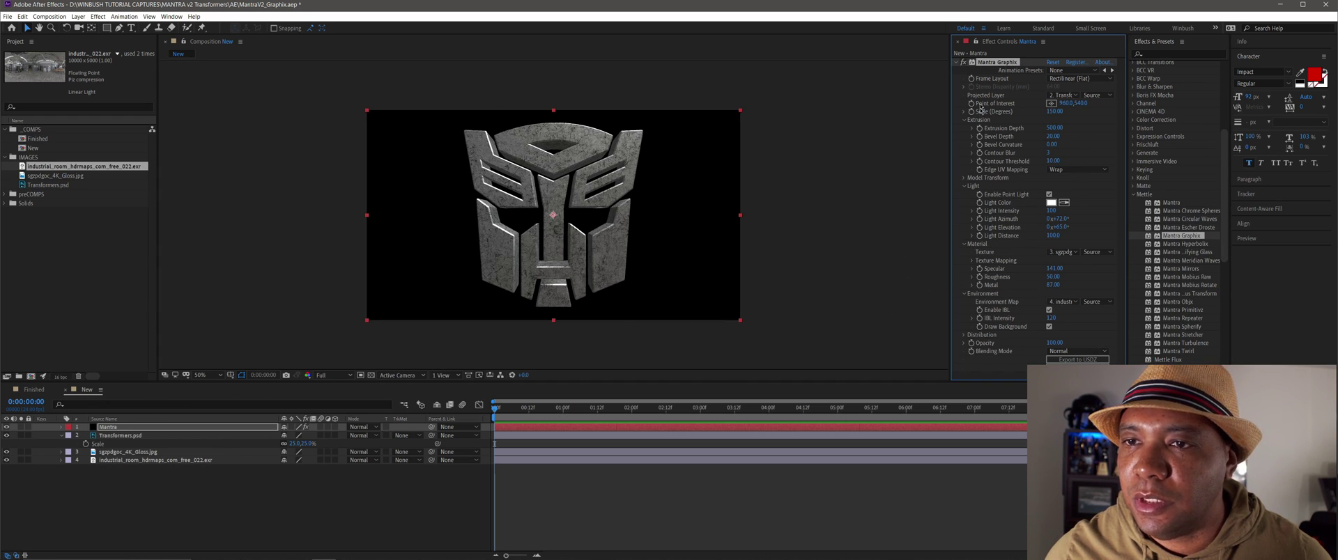
Step: Try tilting the logo with Model Rotation X in the Model Transform settings, and reset it to 0
left_click(965, 179)
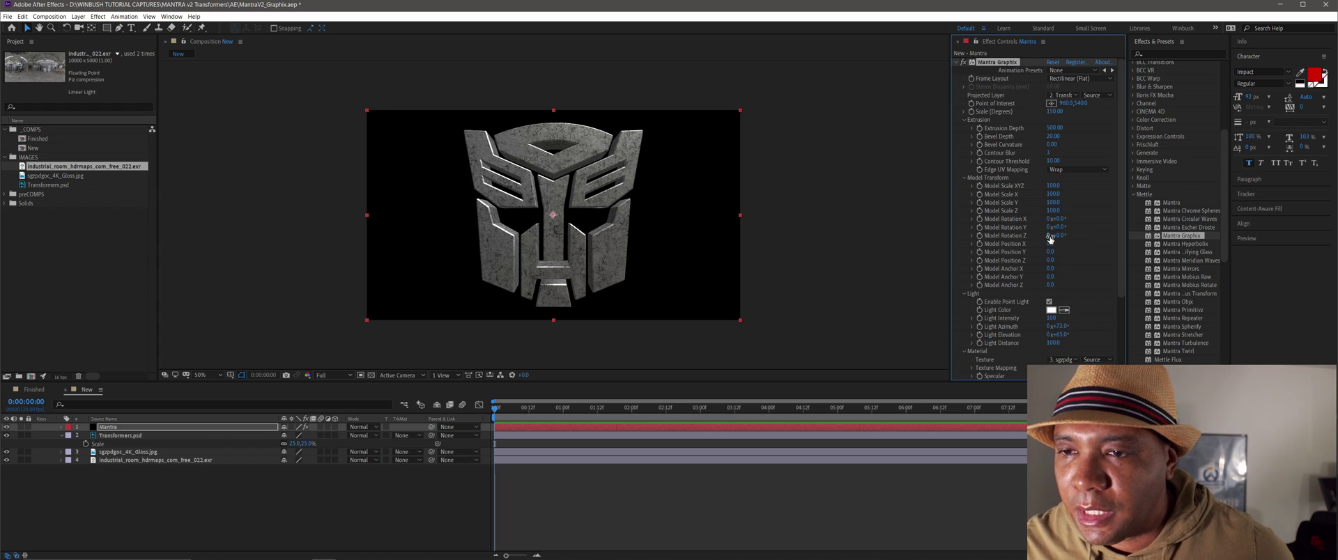
mouse_move(1061, 220)
left_mouse_down()
mouse_move(1022, 221)
mouse_move(1052, 222)
left_mouse_up()
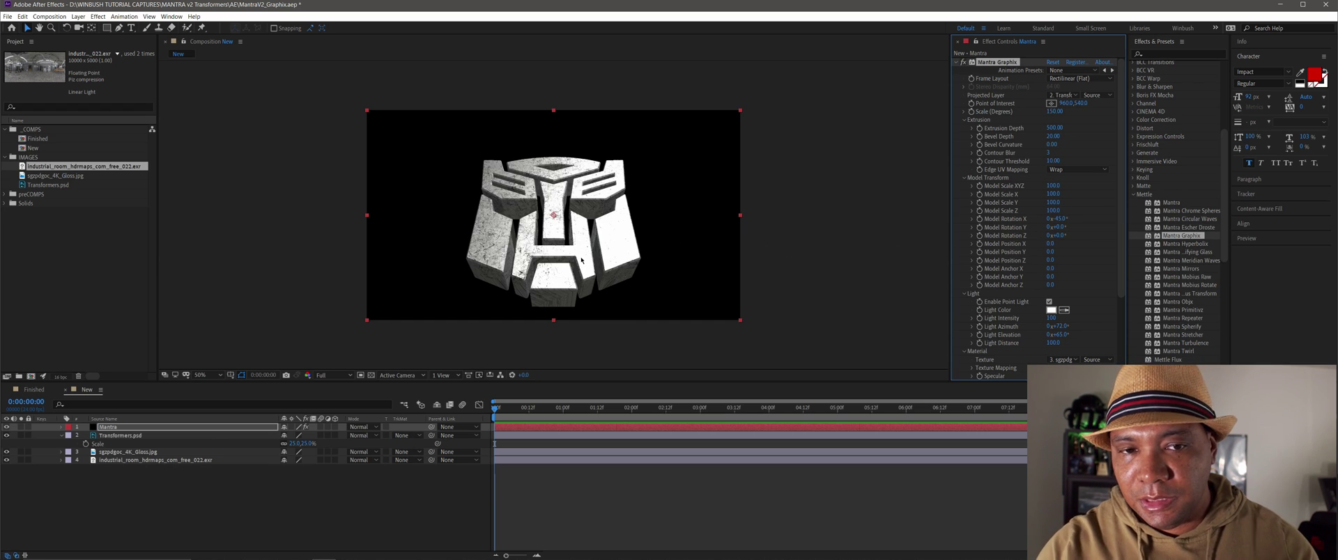
left_click(1057, 219)
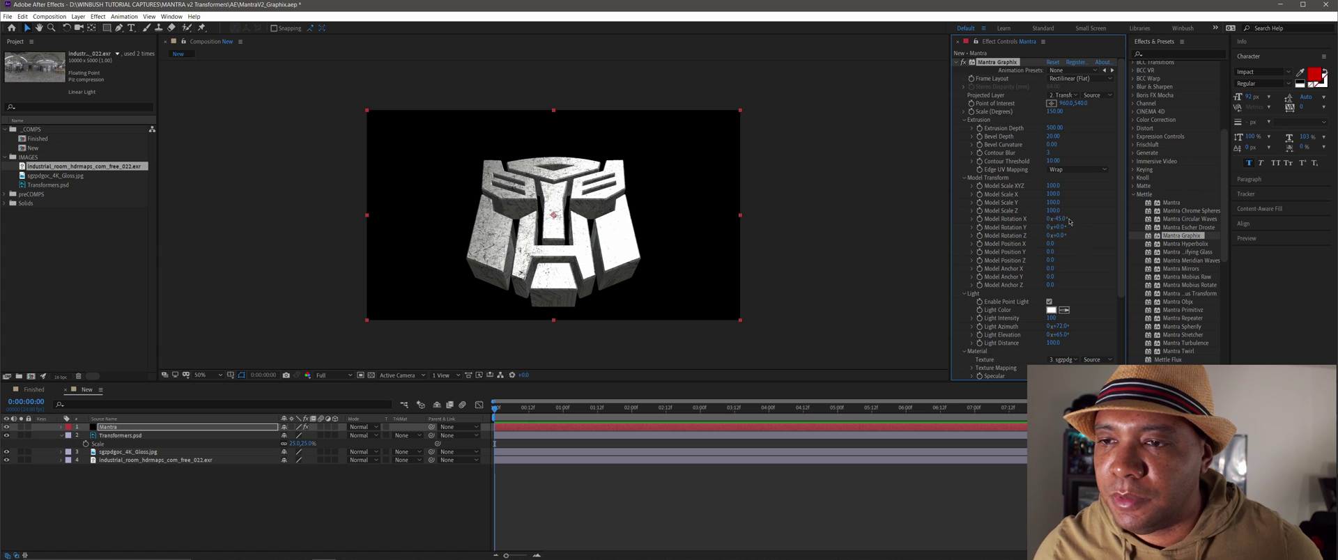
type("0")
key("Return")
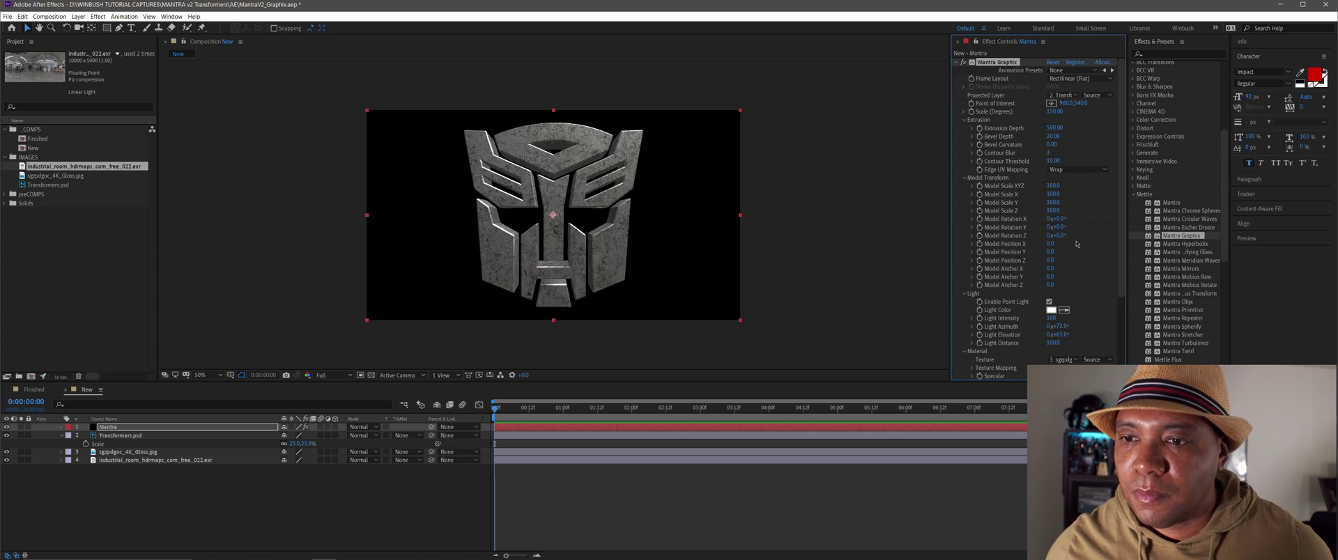
Step: Try a negative Model Rotation Z on the logo and reset it to 0
left_click_drag(1053, 235, 1044, 236)
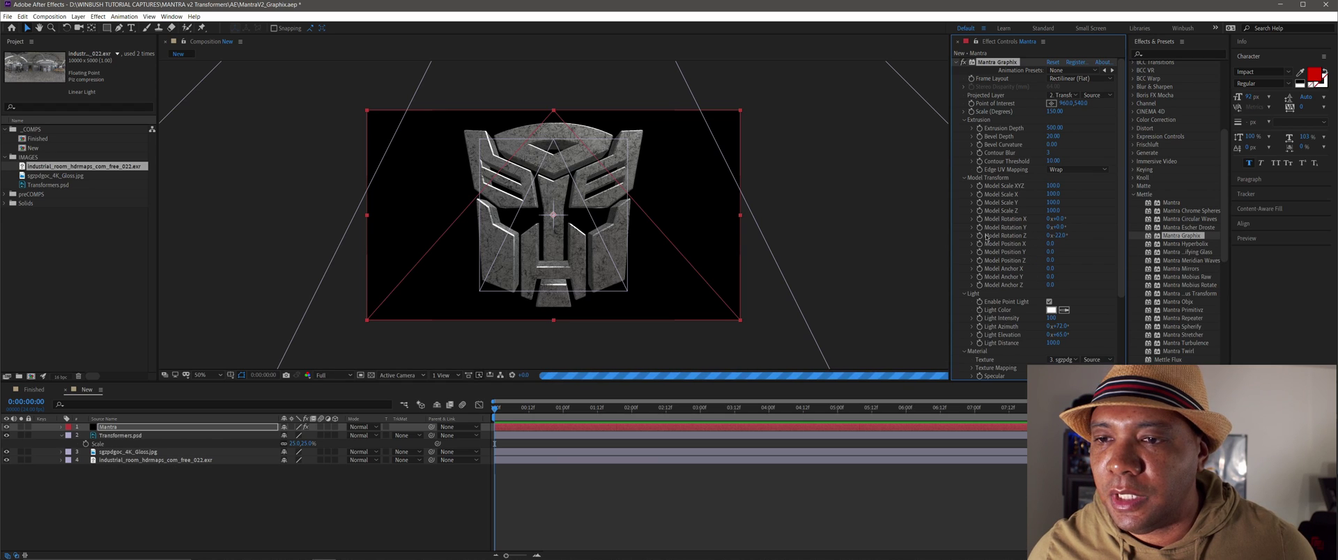
left_click(1058, 236)
type("0")
key("Return")
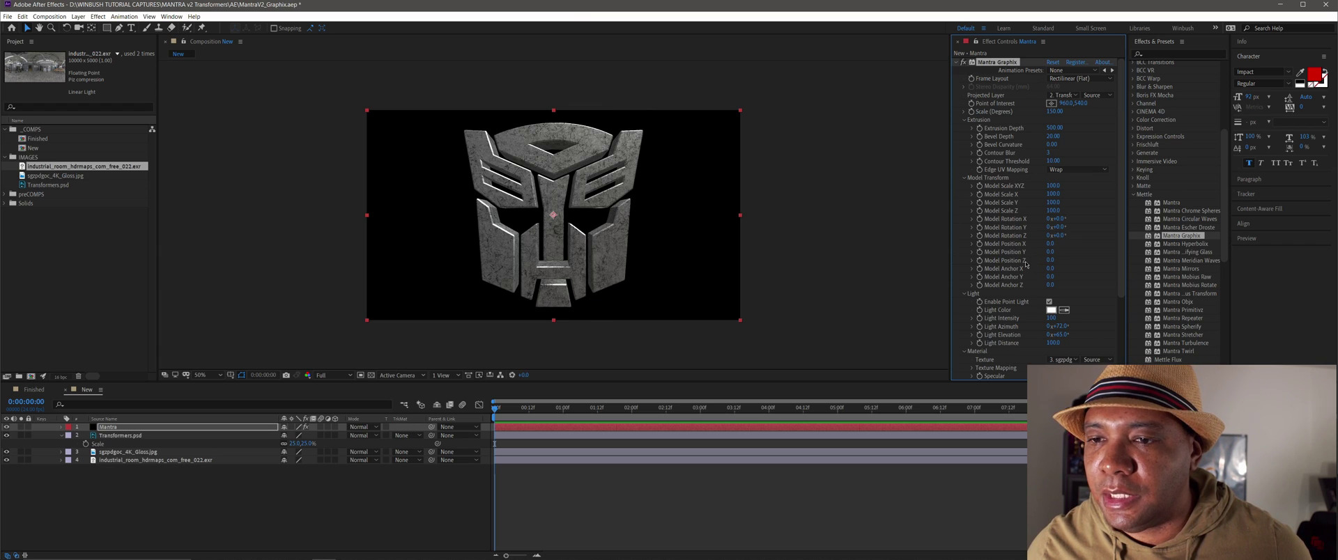
Step: Try moving the logo farther away and closer with Model Position Z, and reset it to 0
left_click_drag(1049, 260, 1080, 262)
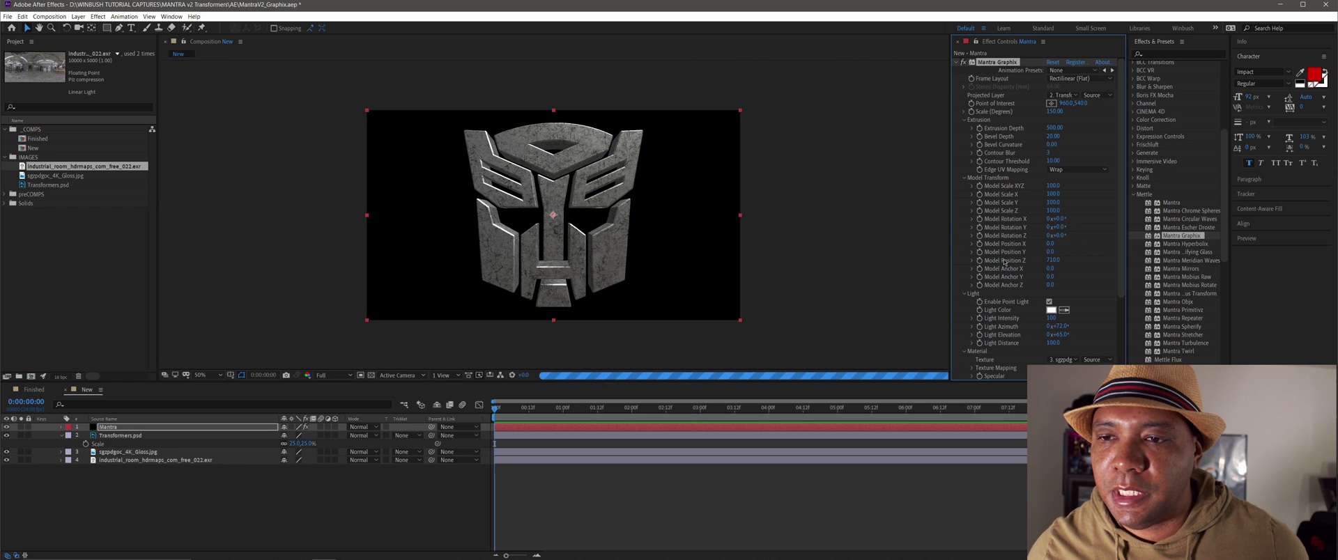
left_click_drag(1049, 260, 949, 262)
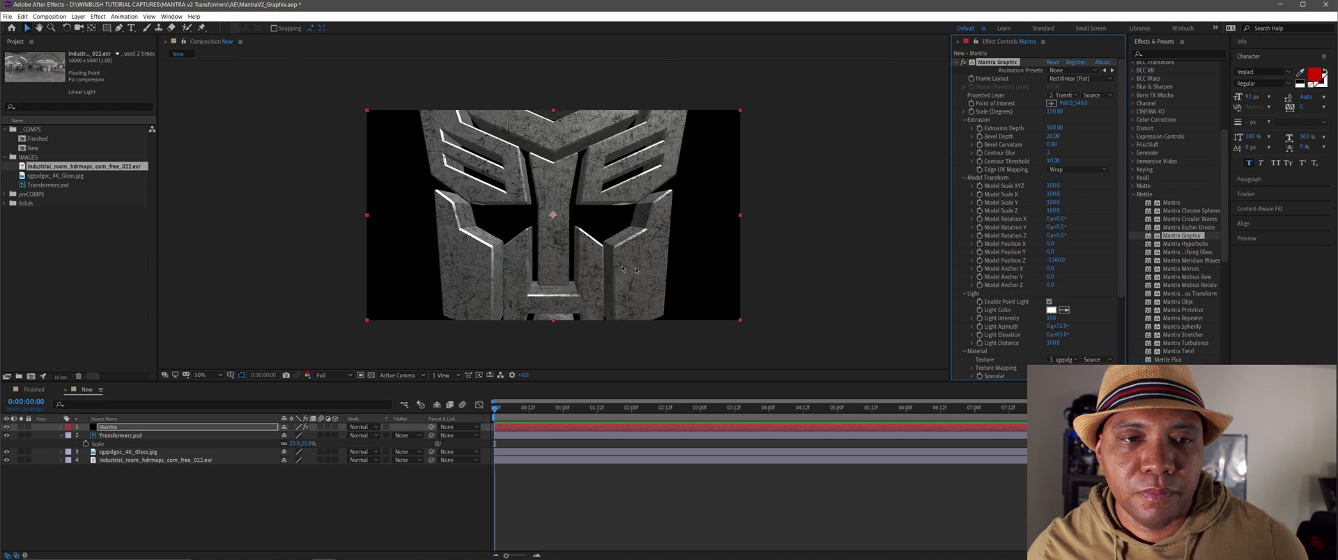
left_click(1055, 261)
type("0")
key("Return")
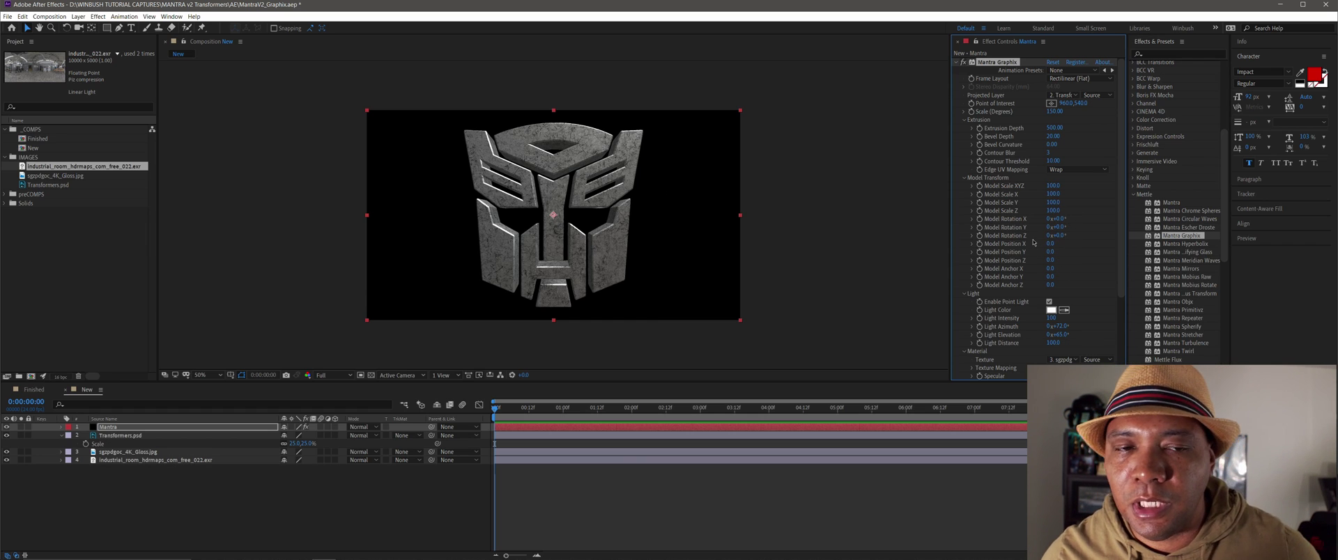
Step: Solo the Transformers.psd layer to examine the source logo's colour, and unsolo it and reselect the Mantra layer
key("period")
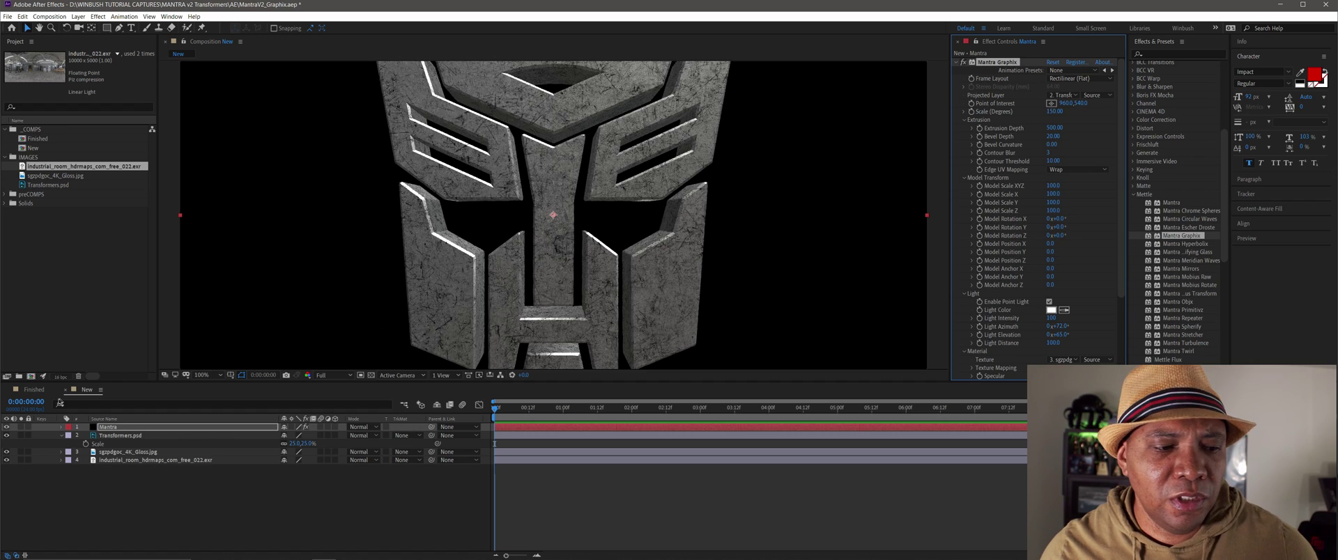
key("comma")
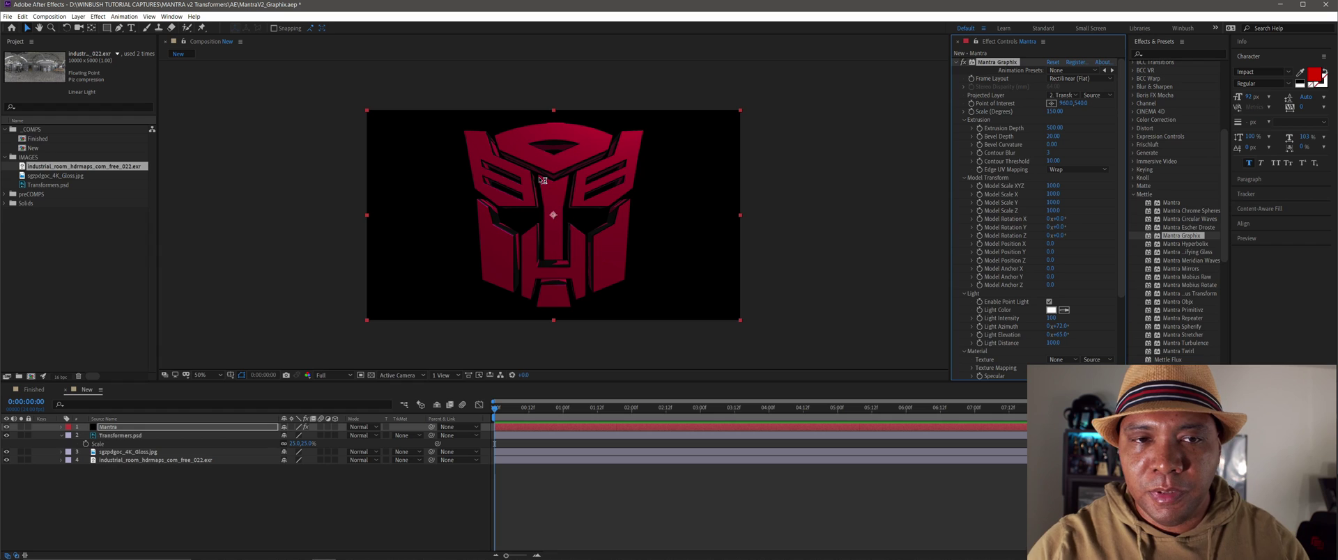
left_click(120, 436)
left_click(21, 436)
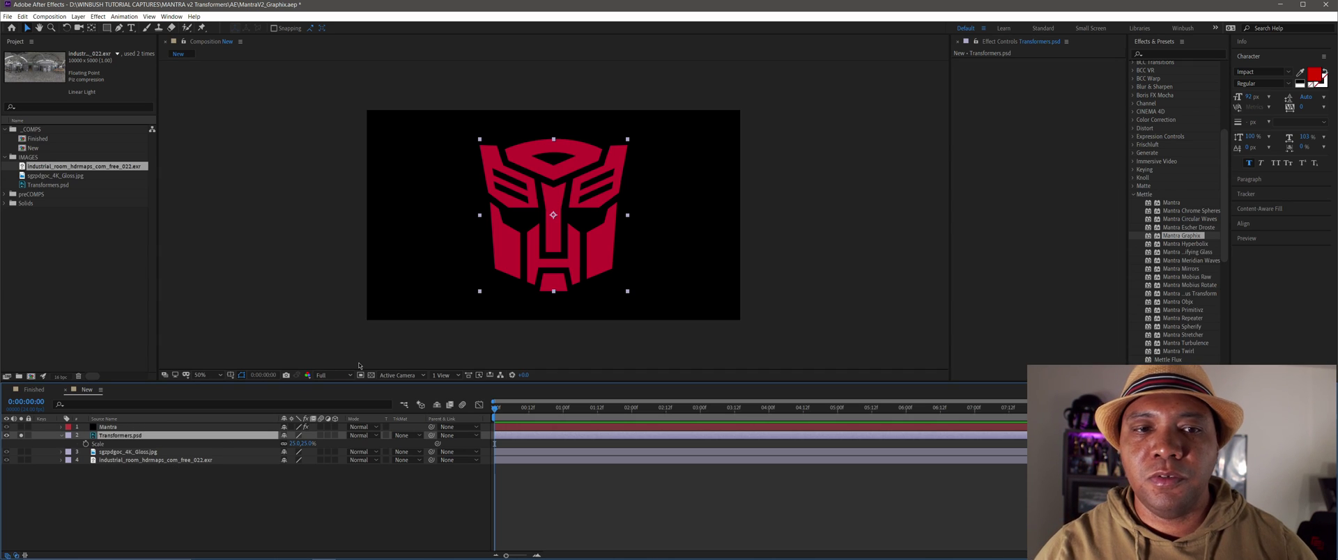
left_click(22, 435)
left_click(238, 425)
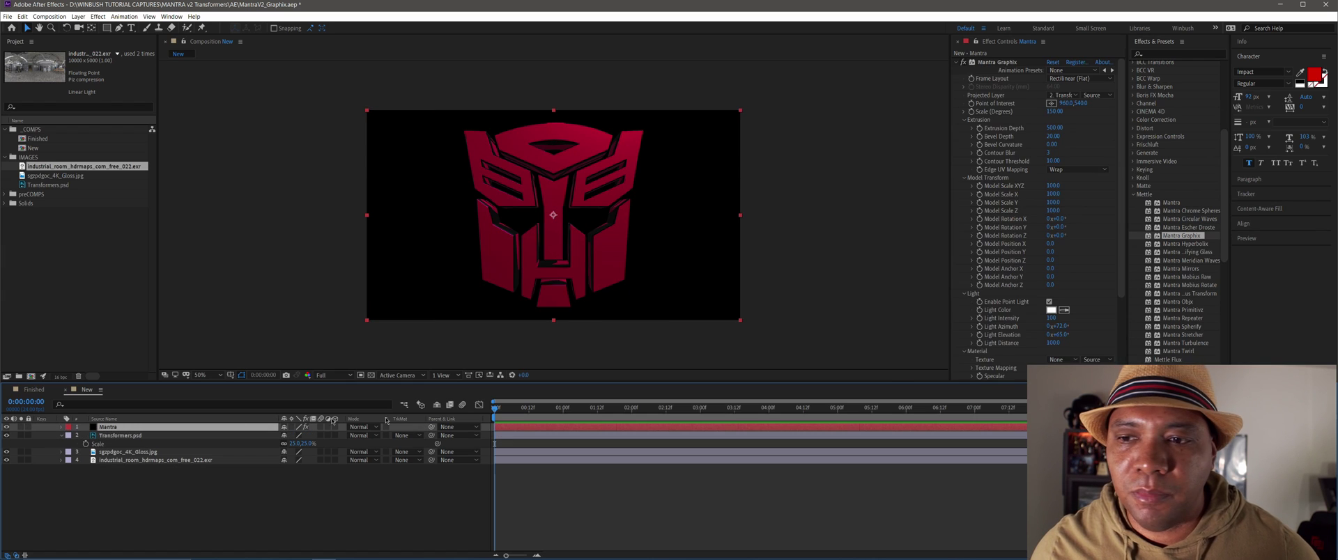
Step: Assign the sgzpdgoc_4K_Gloss.jpg layer as the Mantra Graphix material's Texture
left_click(1051, 362)
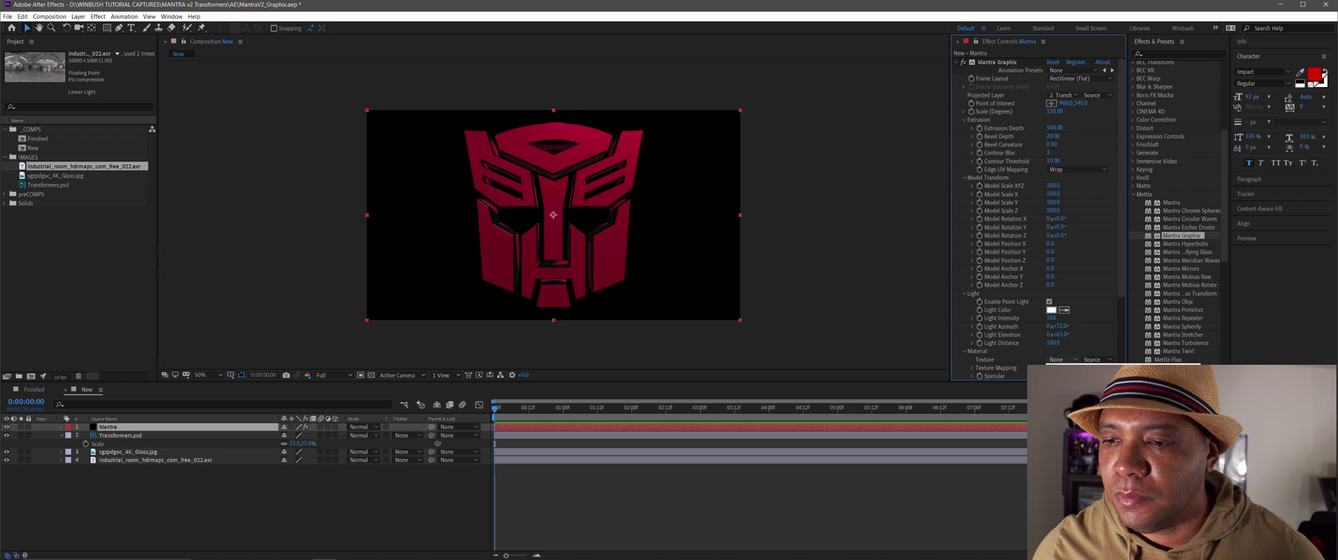
left_click(1059, 360)
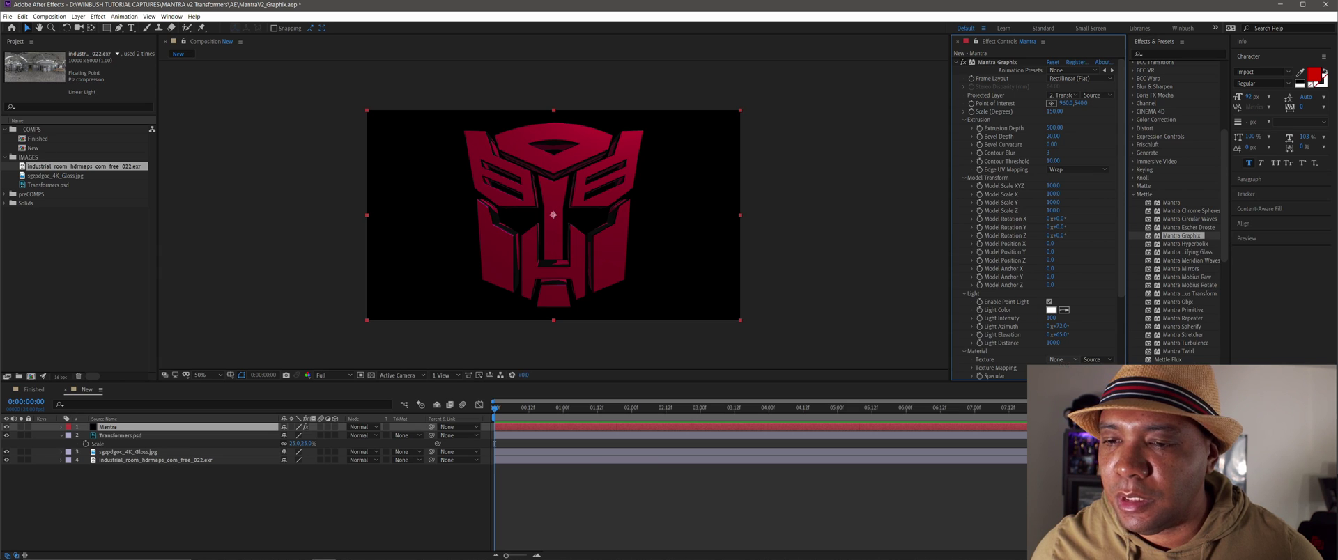
scroll(1122, 339, "down", 2)
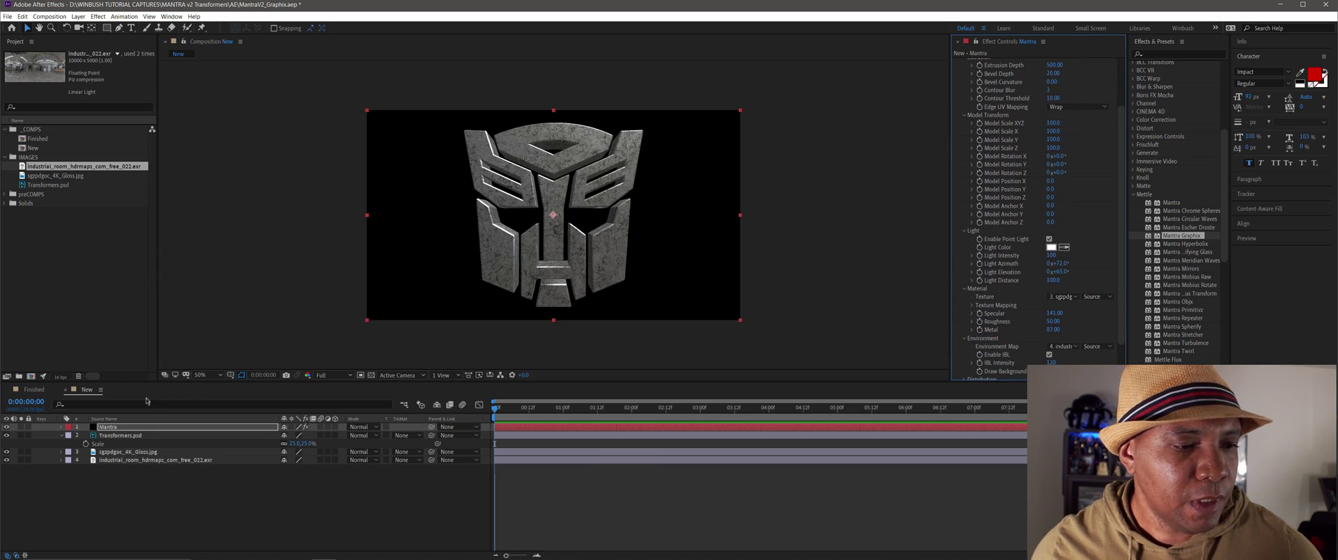
Step: Solo the sgzpdgoc_4K_Gloss.jpg layer and apply the Color Correction Tritone effect to it
left_click(67, 452)
left_click(21, 453)
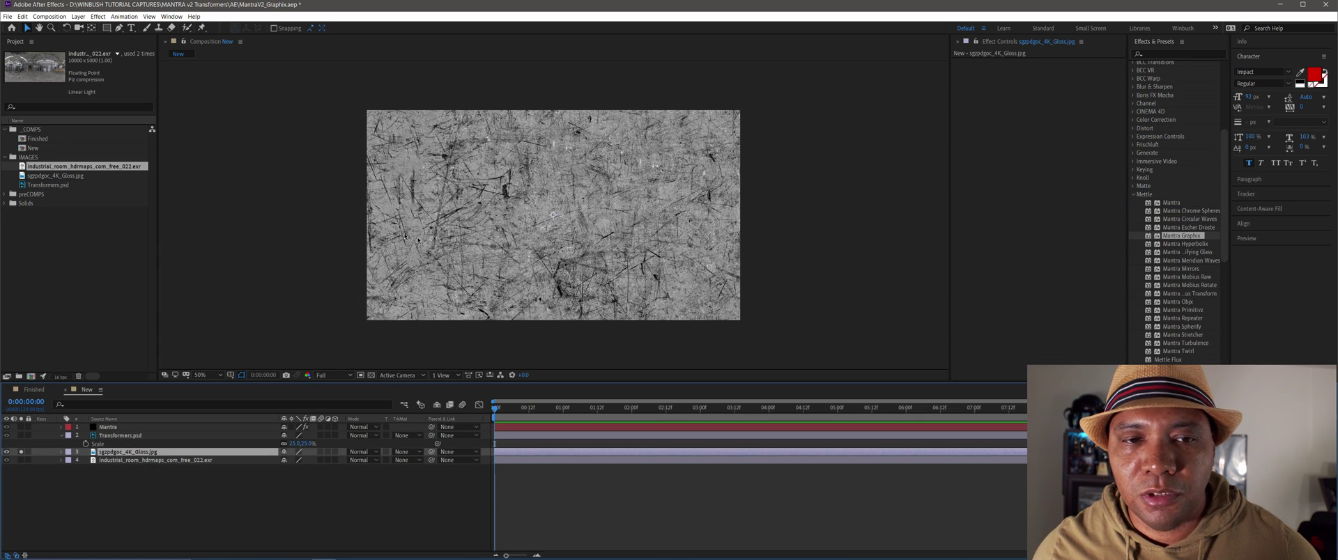
left_click(1173, 55)
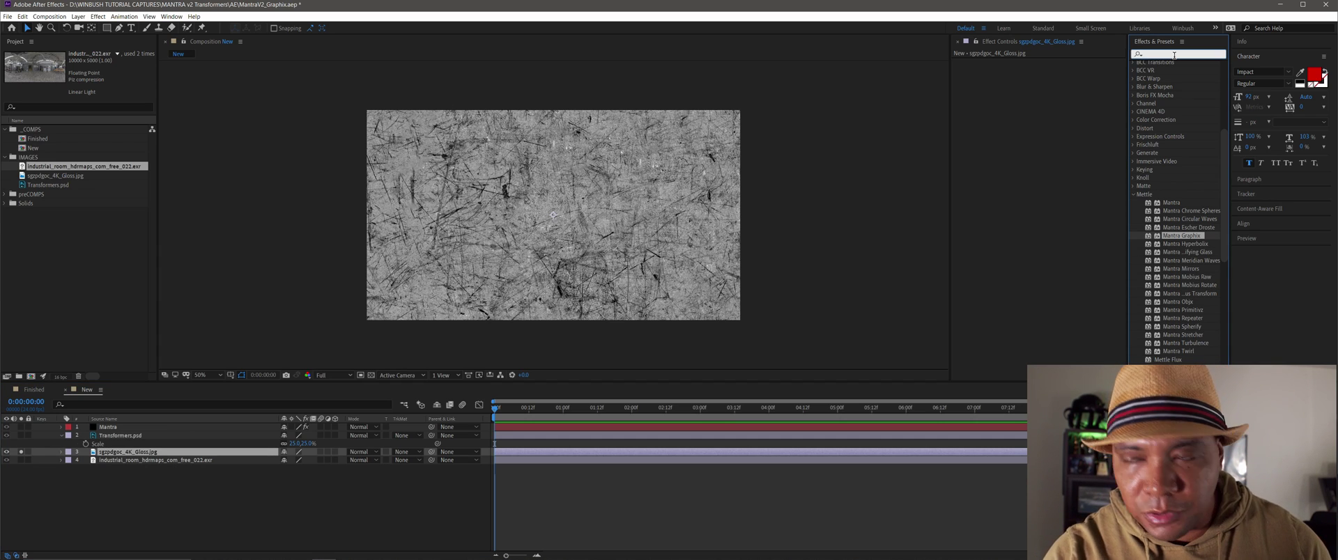
type("trito")
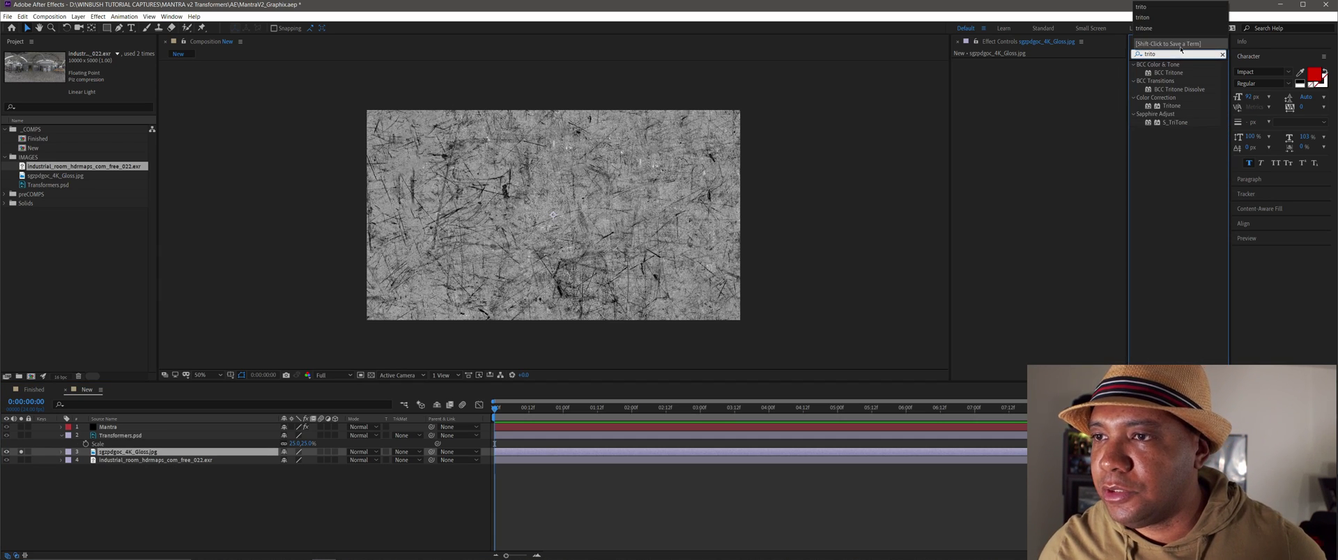
double_click(1170, 105)
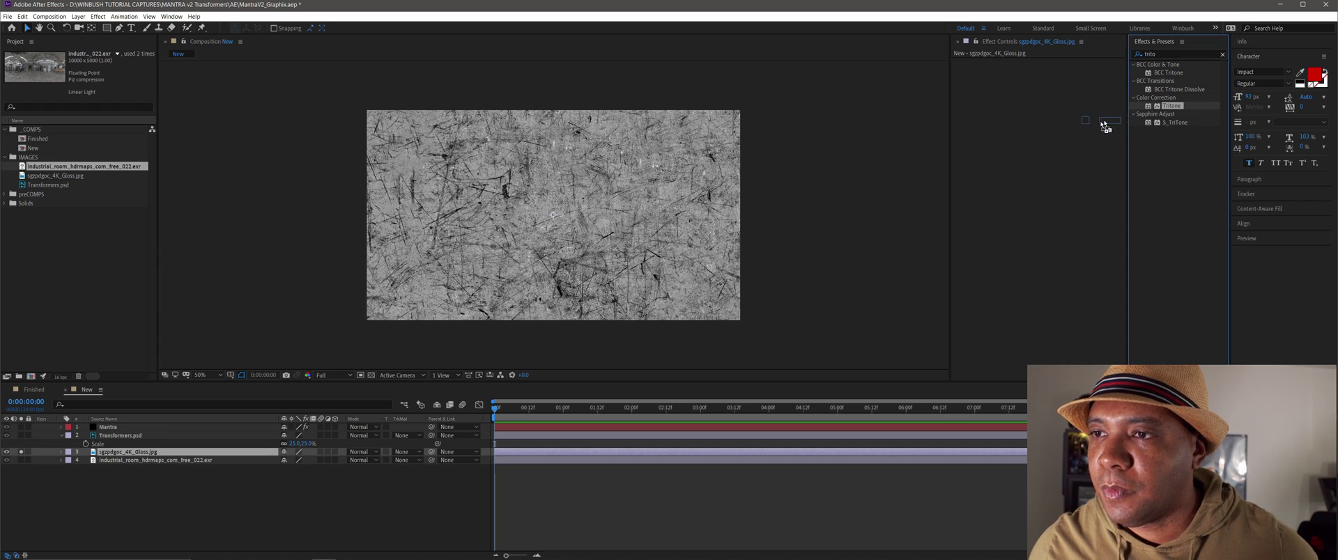
left_click(1222, 56)
Step: Change the Tritone Midtones colour to blue 155597
left_click(1051, 86)
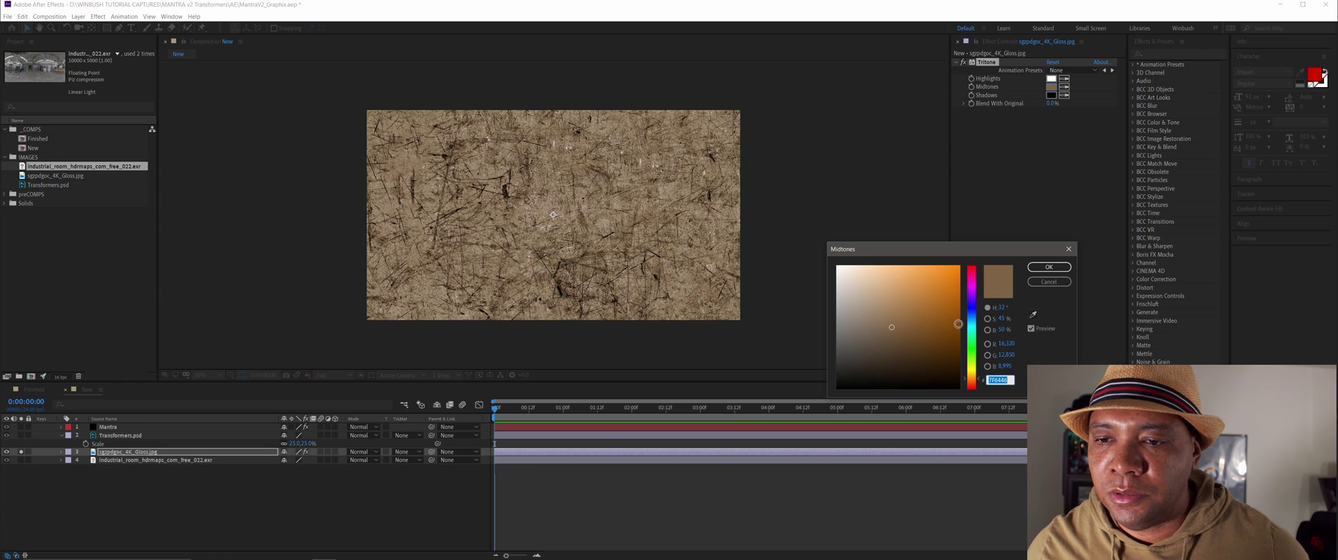
left_click(971, 351)
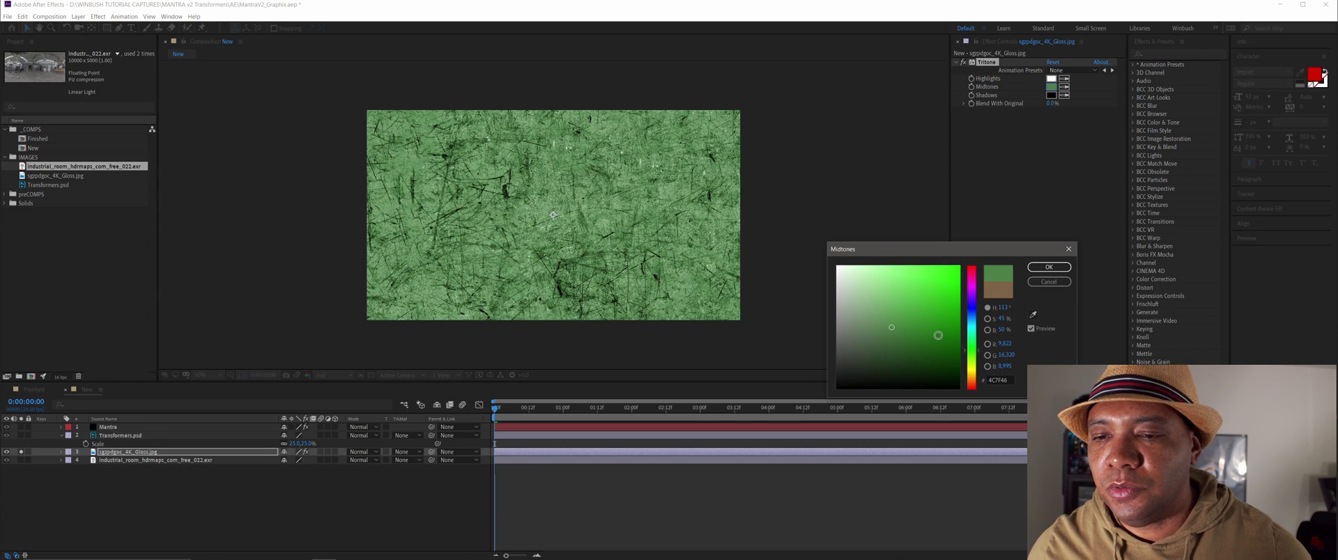
left_click_drag(942, 336, 951, 336)
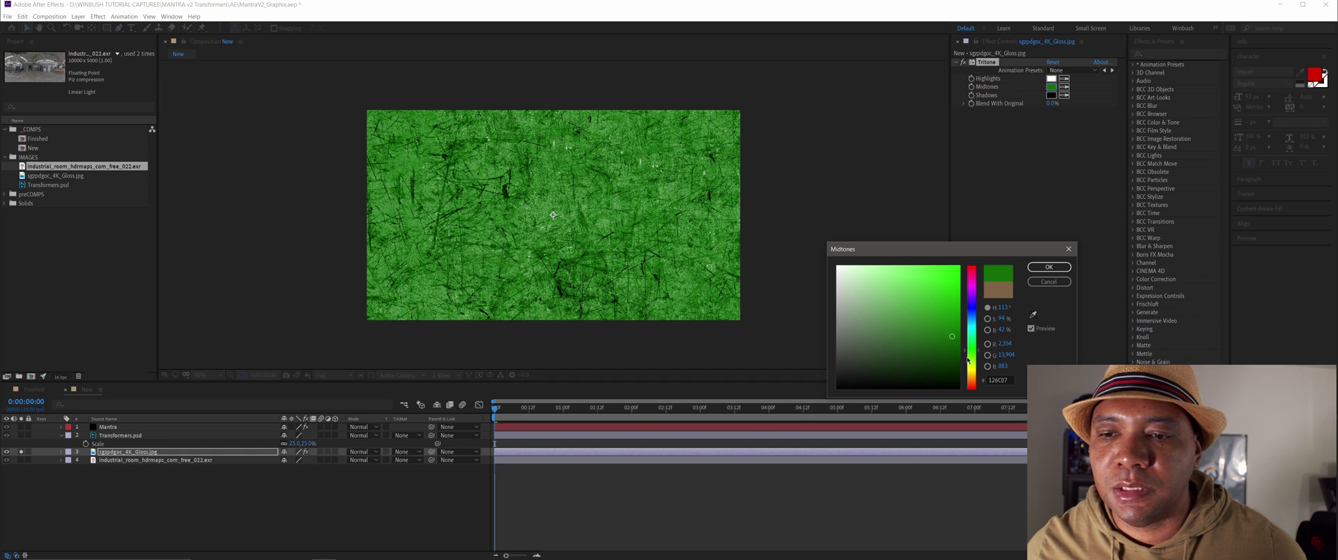
left_click_drag(952, 336, 953, 311)
mouse_move(971, 349)
left_mouse_down()
mouse_move(971, 327)
mouse_move(914, 296)
mouse_move(974, 320)
left_mouse_up()
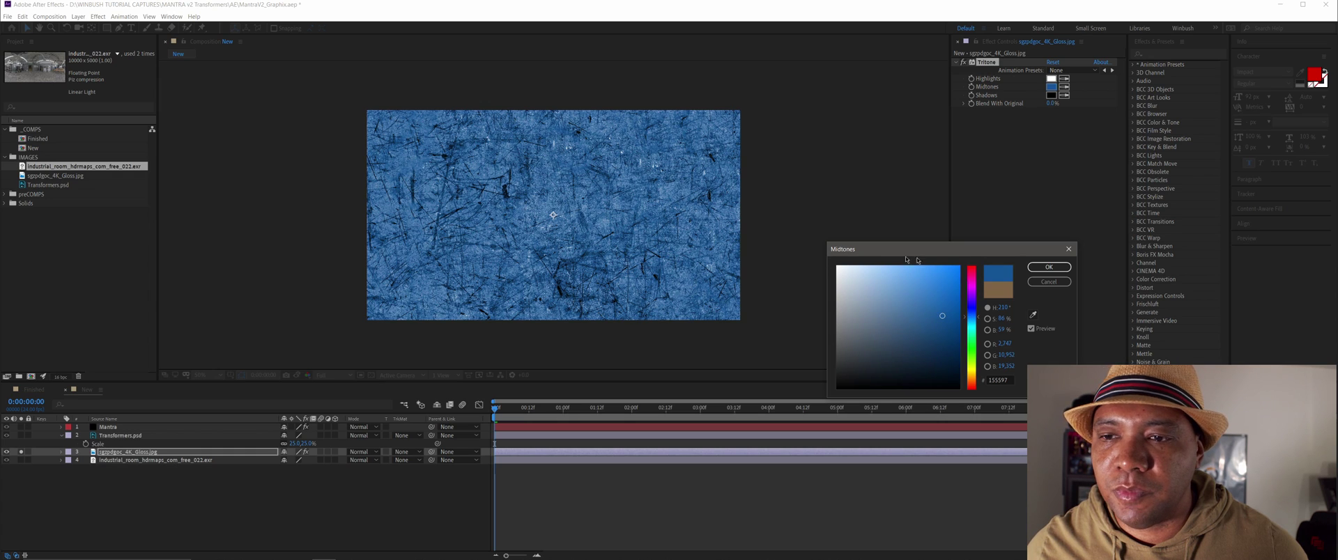
left_click(1049, 268)
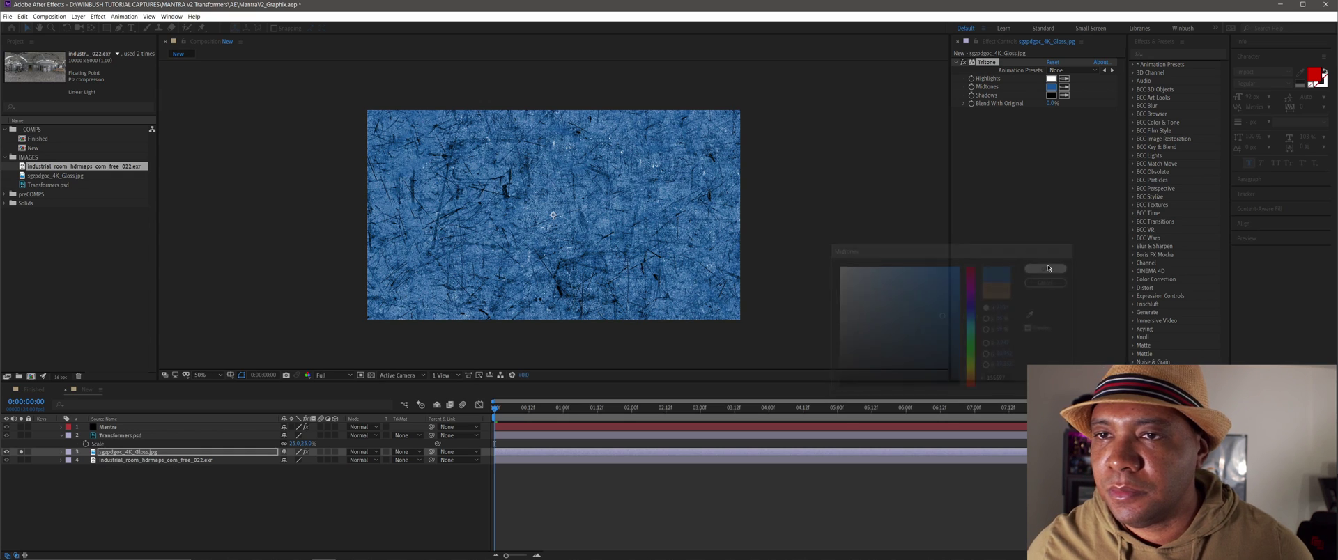
Step: Unsolo the gloss texture layer and set the Mantra material's texture source to Effects & Masks
left_click(22, 451)
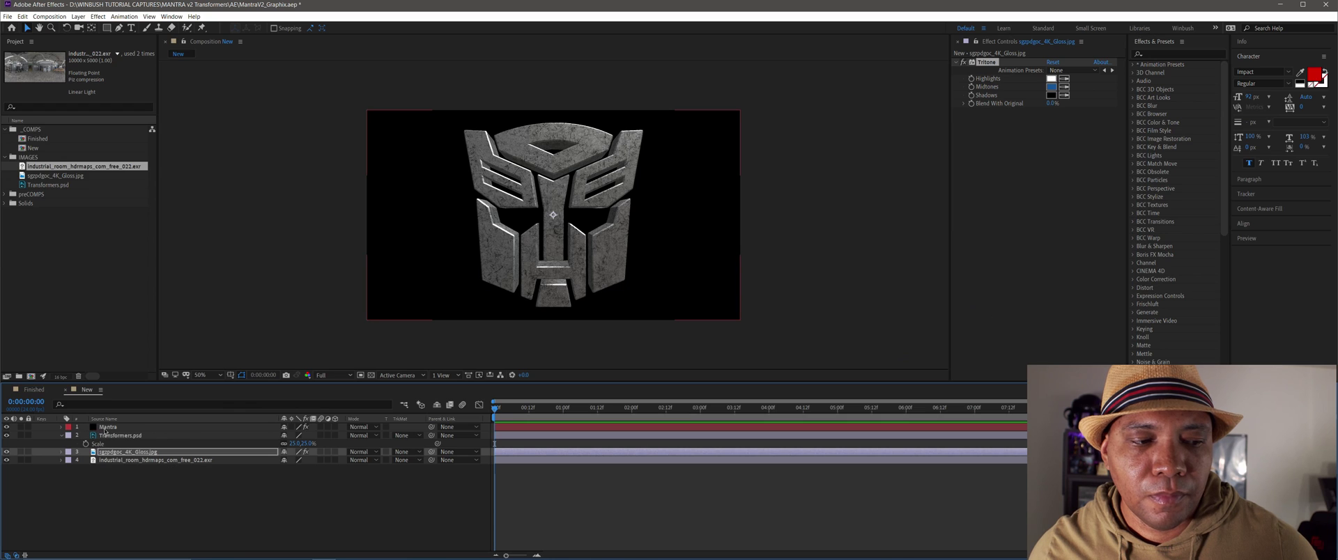
left_click(390, 307)
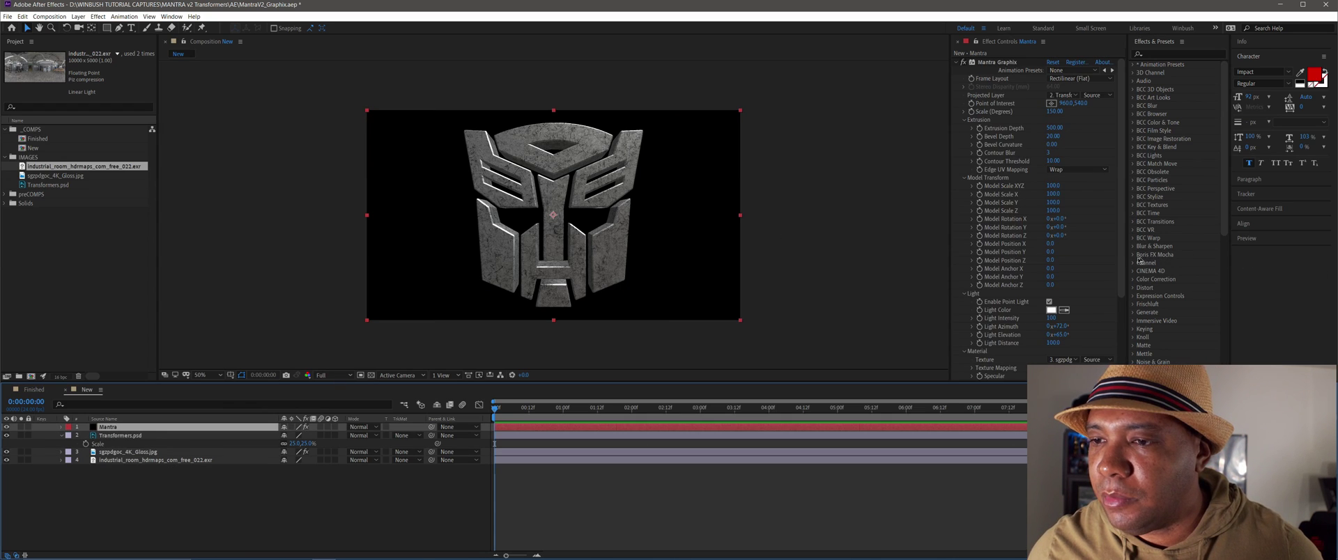
scroll(1119, 342, "down", 3)
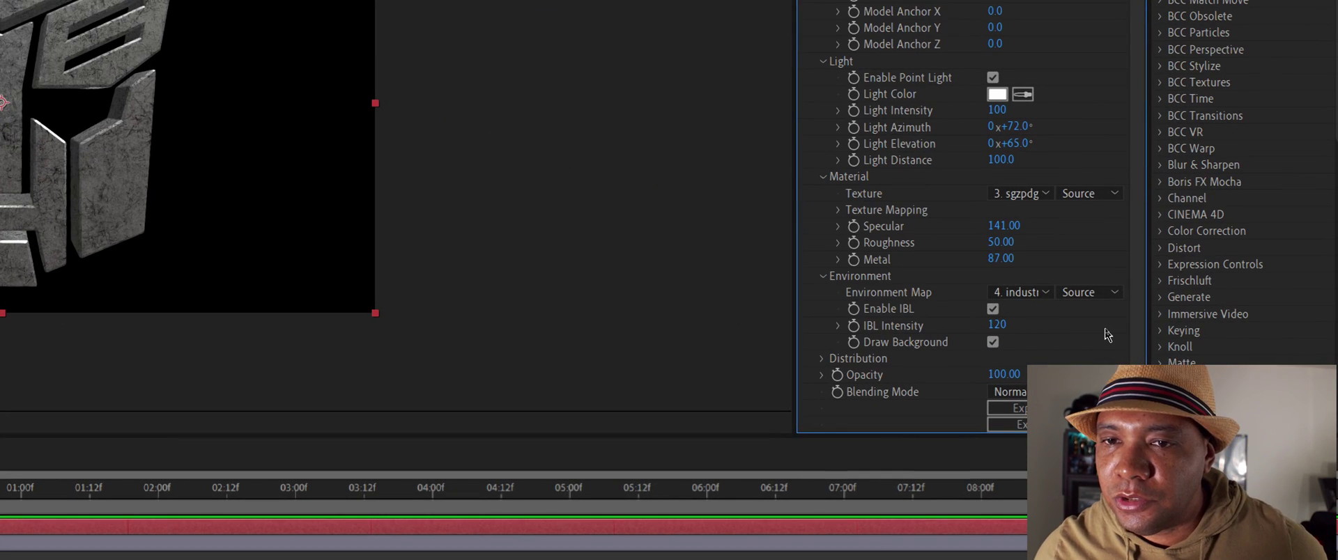
left_click(1088, 194)
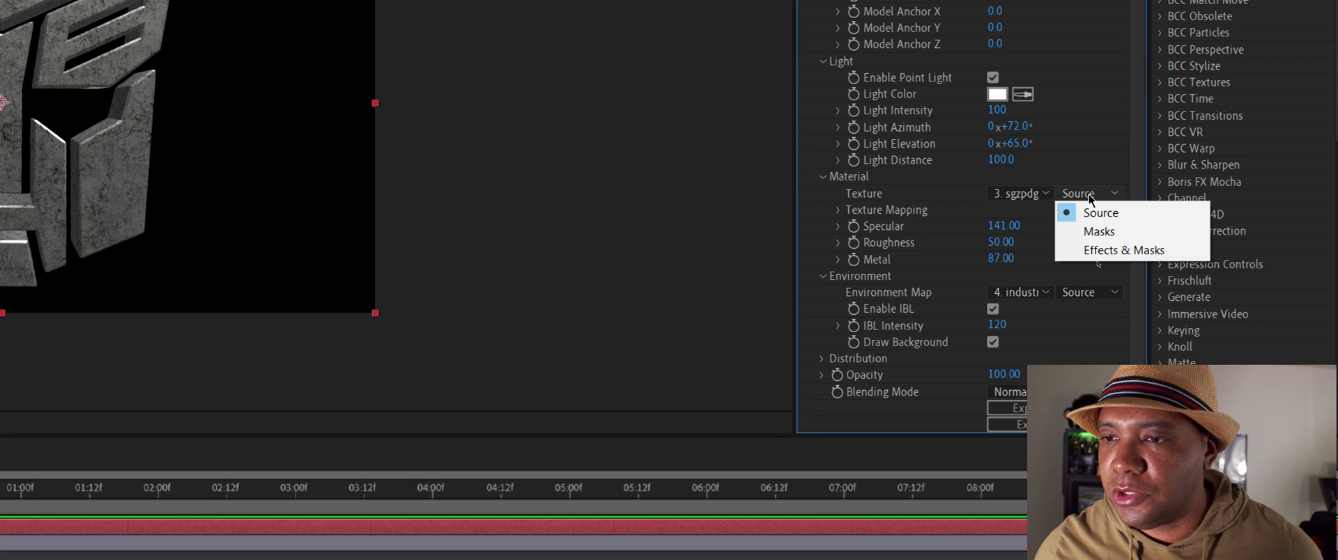
left_click(1106, 254)
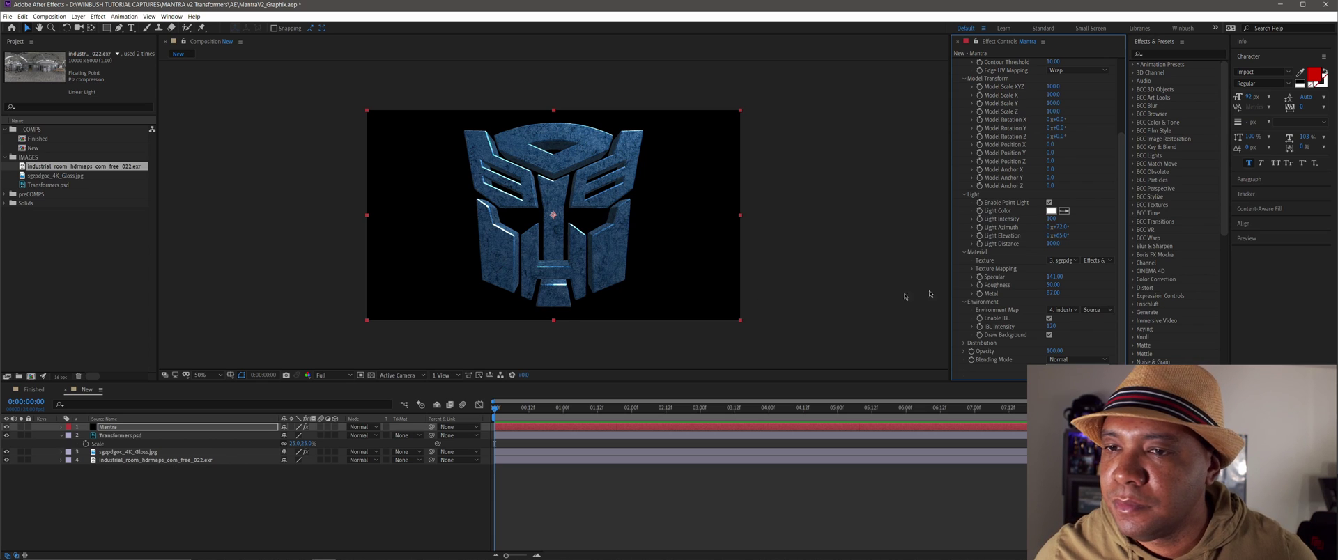
Step: Set the Mantra Graphix material's Texture to None
left_click(1061, 261)
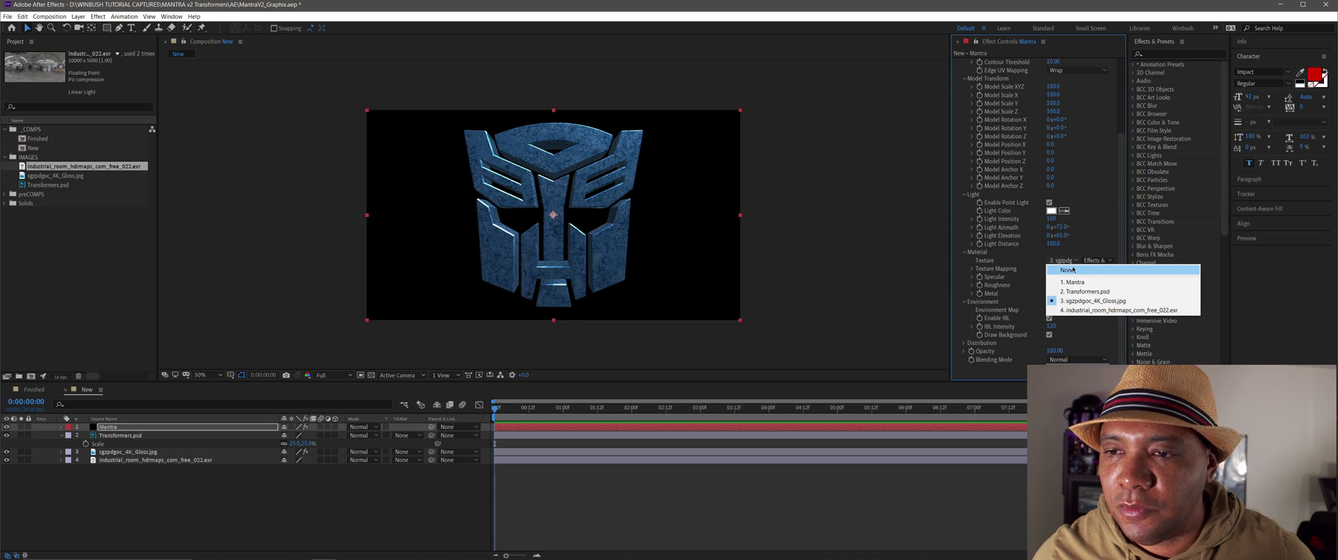
left_click(1073, 270)
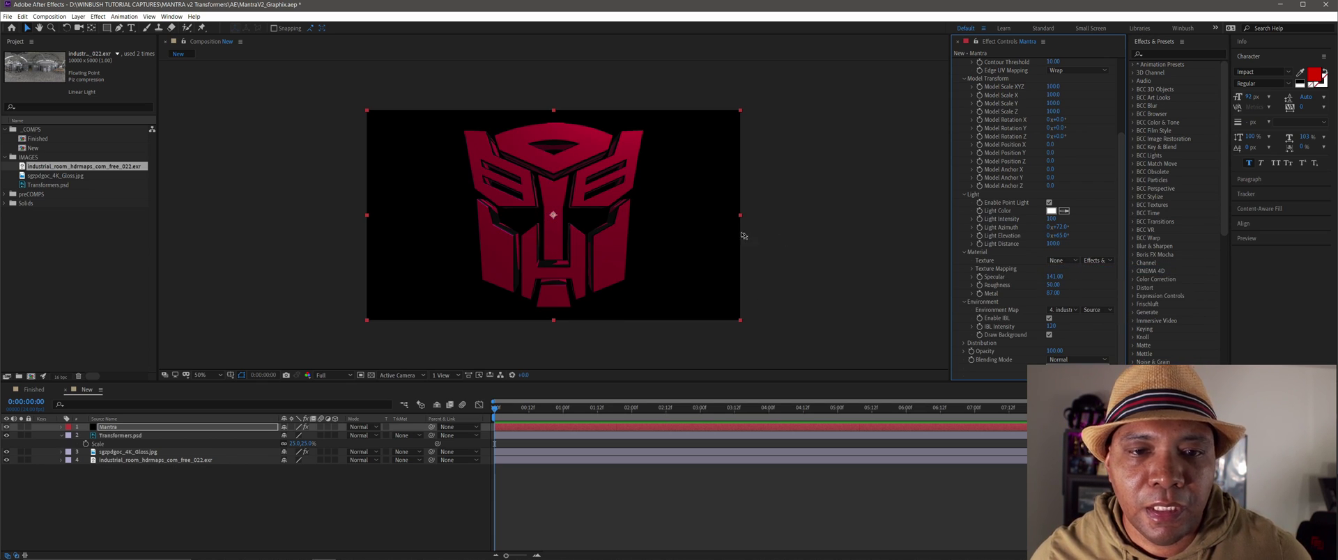